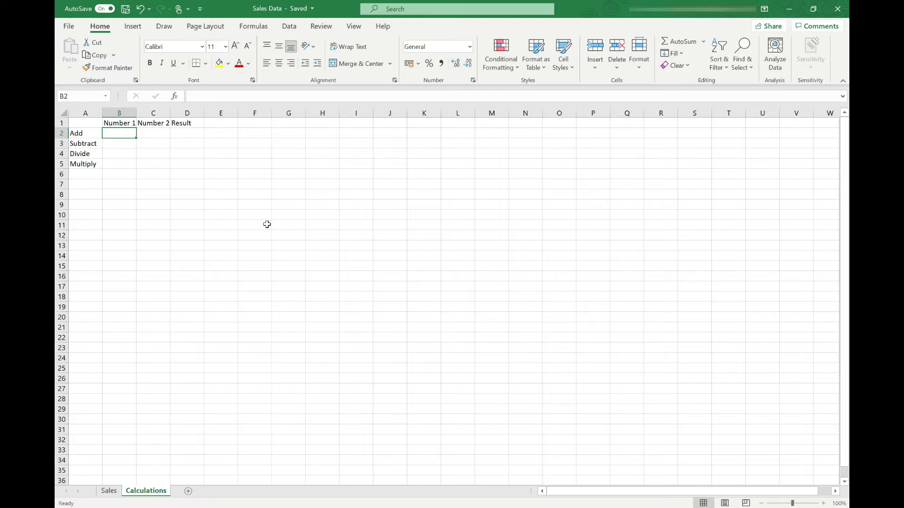
- Enter =1+2 directly in the Add row's Result cell, showing 3
{"action": "left_click", "coordinate": [183, 133]}
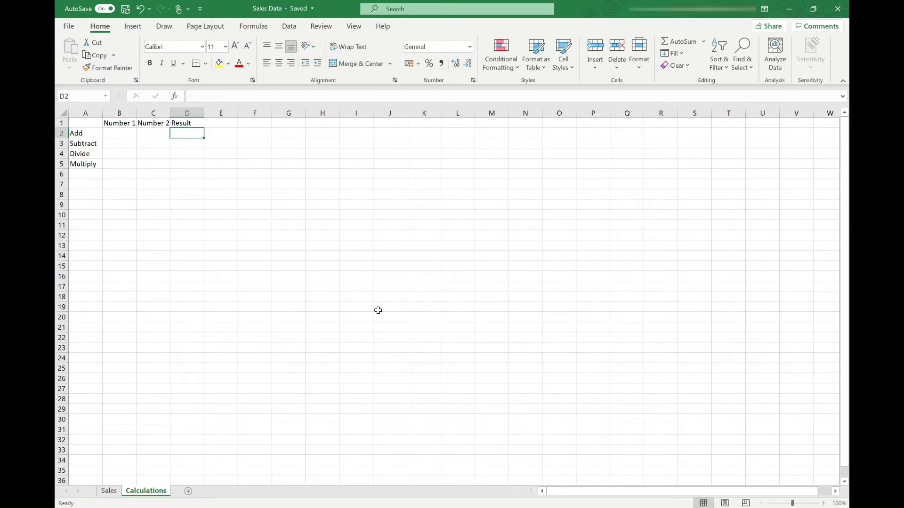
{"action": "type", "text": "="}
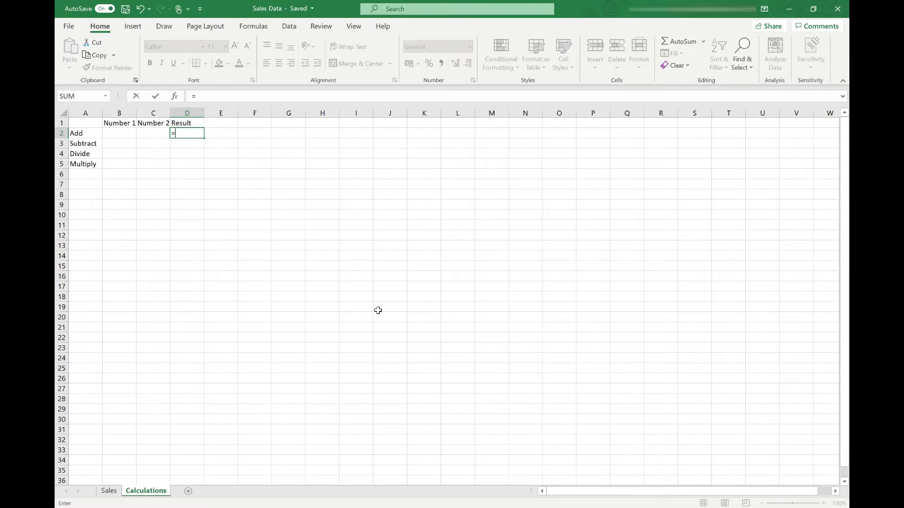
{"action": "type", "text": "1"}
{"action": "type", "text": "+2"}
{"action": "key", "text": "Return"}
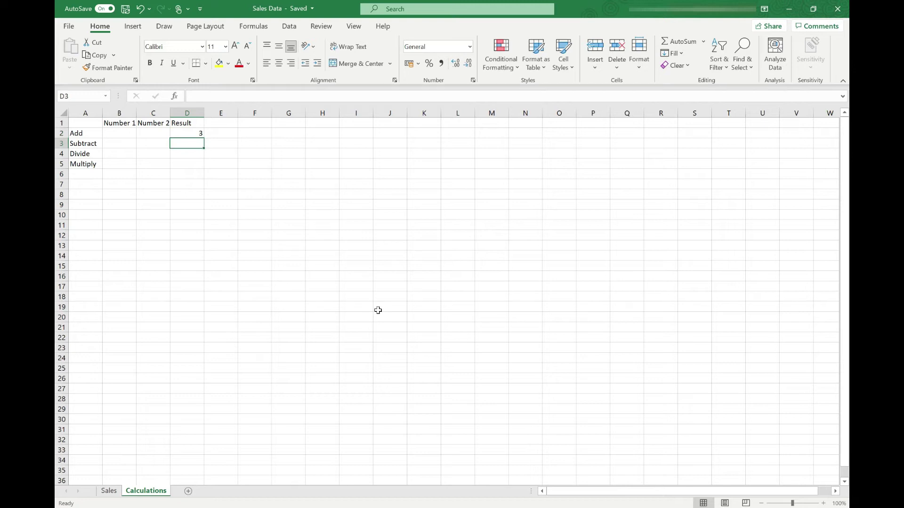
{"action": "key", "text": "Up"}
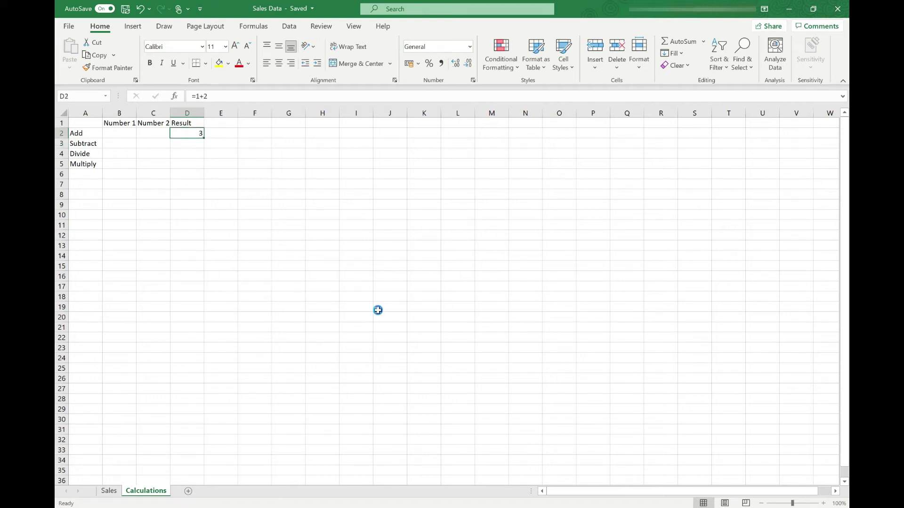
- Put 1 and 2 in B2 and C2, then make D2 the formula =B2+C2, showing 3
{"action": "left_click", "coordinate": [124, 134]}
{"action": "type", "text": "1"}
{"action": "key", "text": "Tab"}
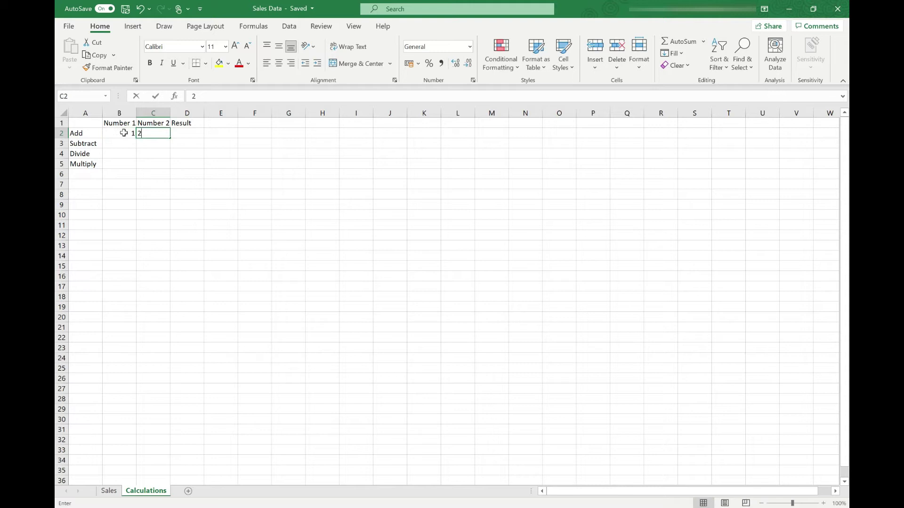
{"action": "type", "text": "2"}
{"action": "key", "text": "Tab"}
{"action": "type", "text": "="}
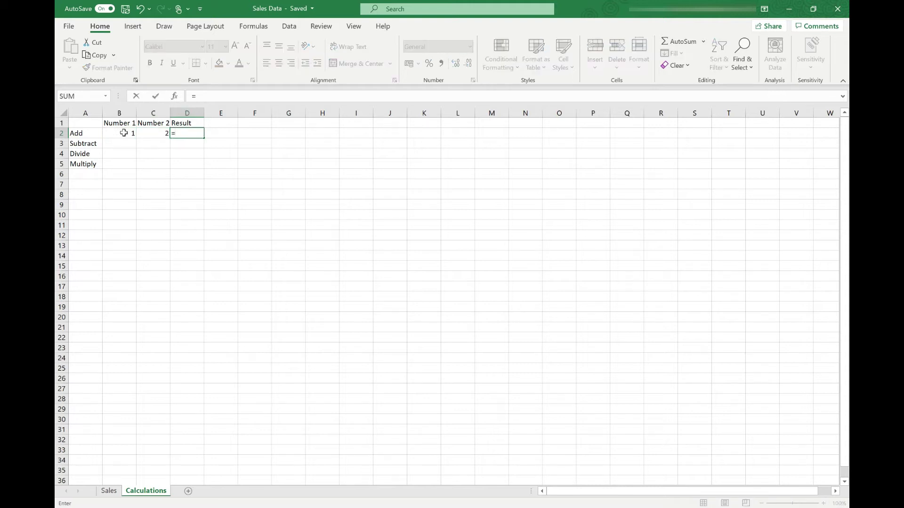
{"action": "left_click", "coordinate": [124, 133]}
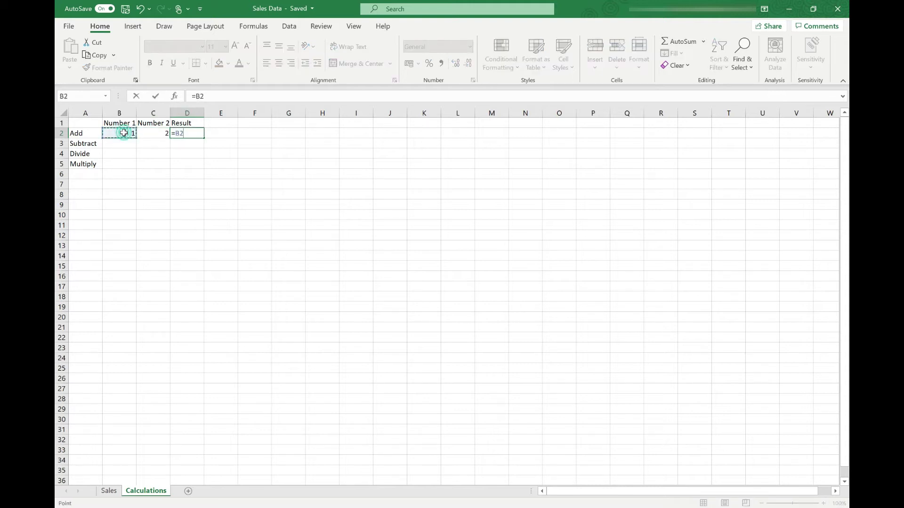
{"action": "type", "text": "+"}
{"action": "left_click", "coordinate": [158, 134]}
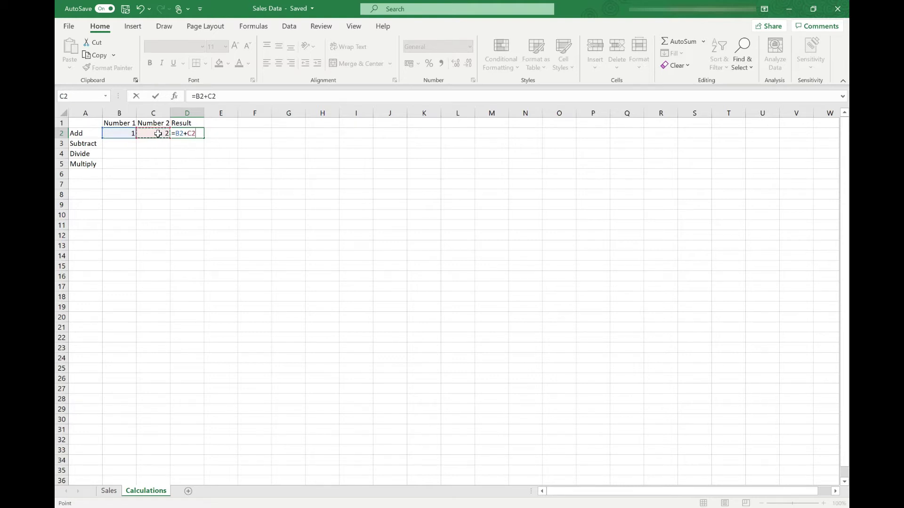
{"action": "key", "text": "Return"}
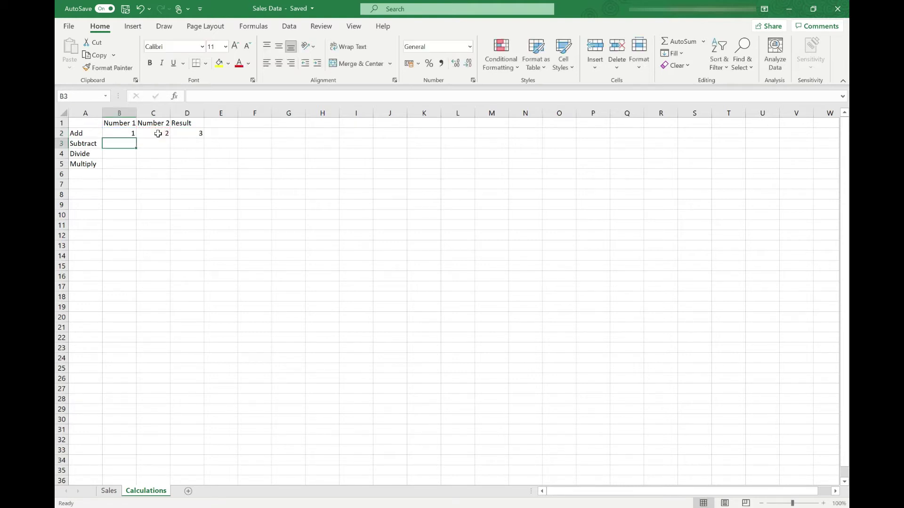
- Enter =3-2 directly in the Subtract row's Result cell, showing 1
{"action": "left_click", "coordinate": [192, 143]}
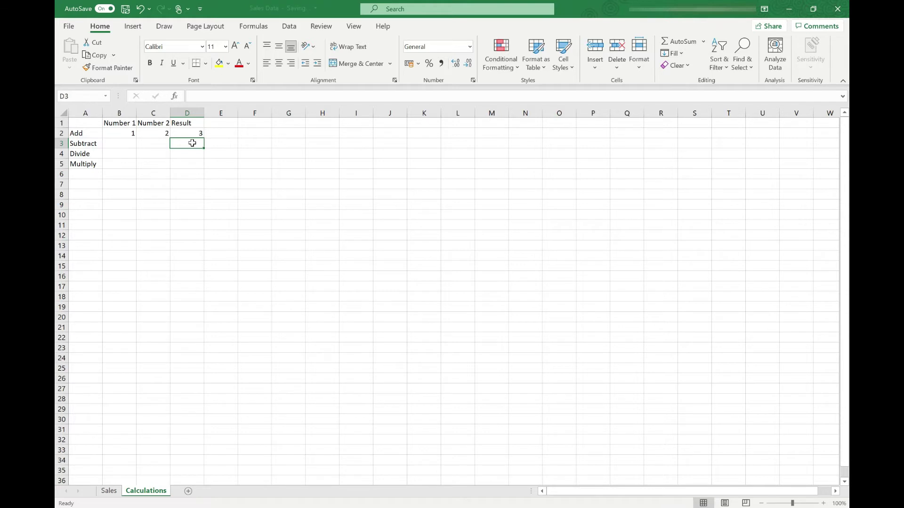
{"action": "type", "text": "=3"}
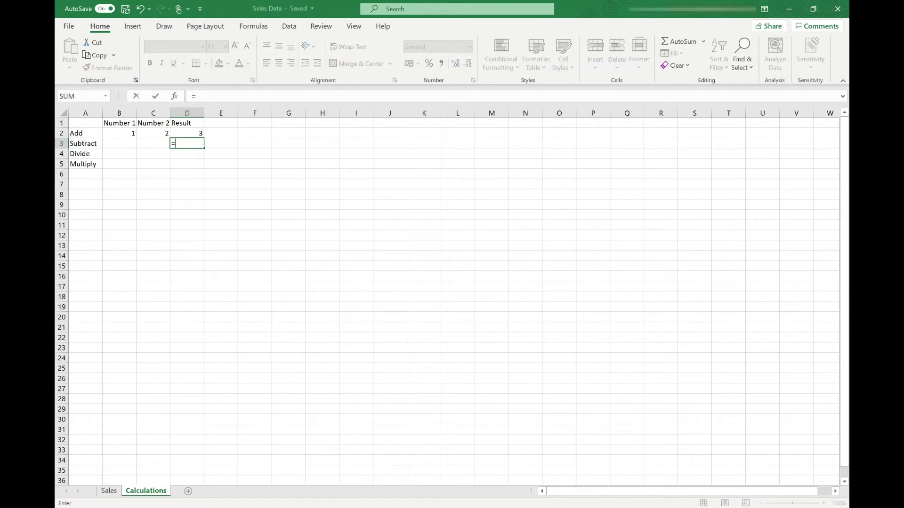
{"action": "type", "text": "-2"}
{"action": "key", "text": "Return"}
- Put 3 and 2 in B3 and C3, then make D3 the formula =B3-C3, showing 1
{"action": "left_click", "coordinate": [121, 143]}
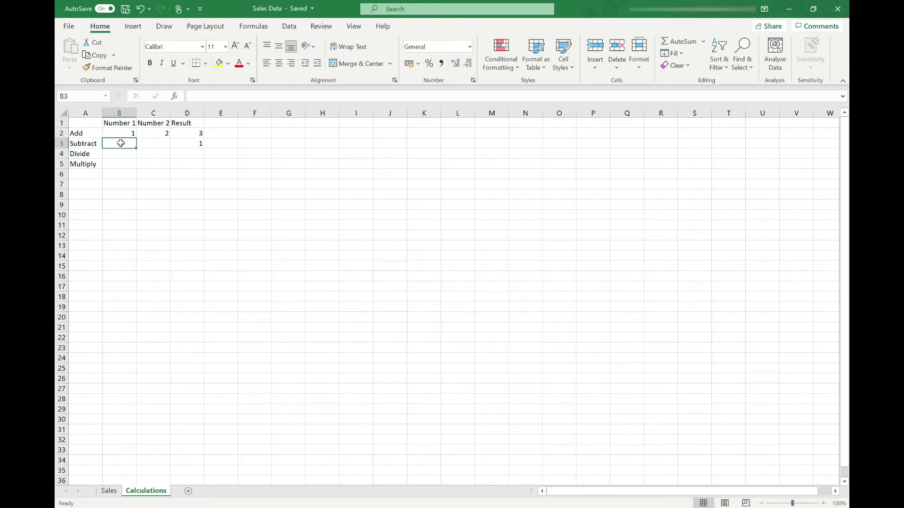
{"action": "type", "text": "3"}
{"action": "key", "text": "Tab"}
{"action": "type", "text": "2"}
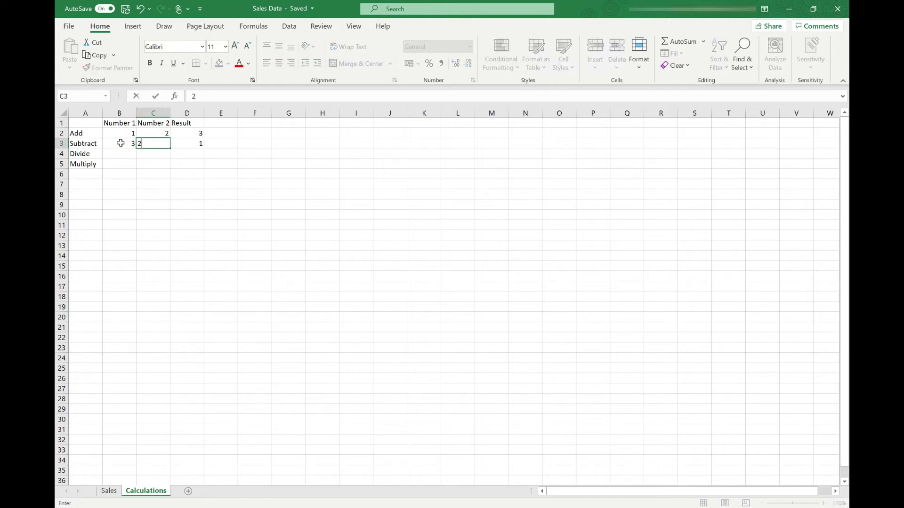
{"action": "key", "text": "Tab"}
{"action": "type", "text": "="}
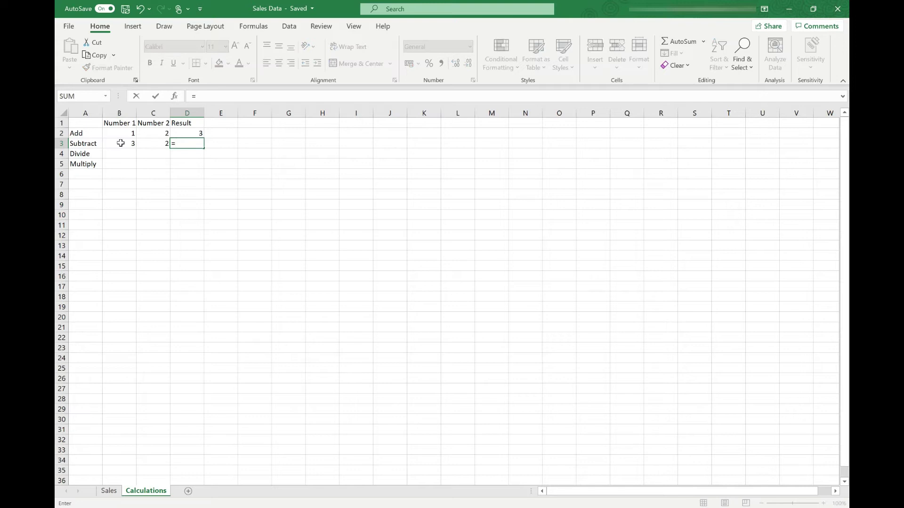
{"action": "left_click", "coordinate": [121, 144]}
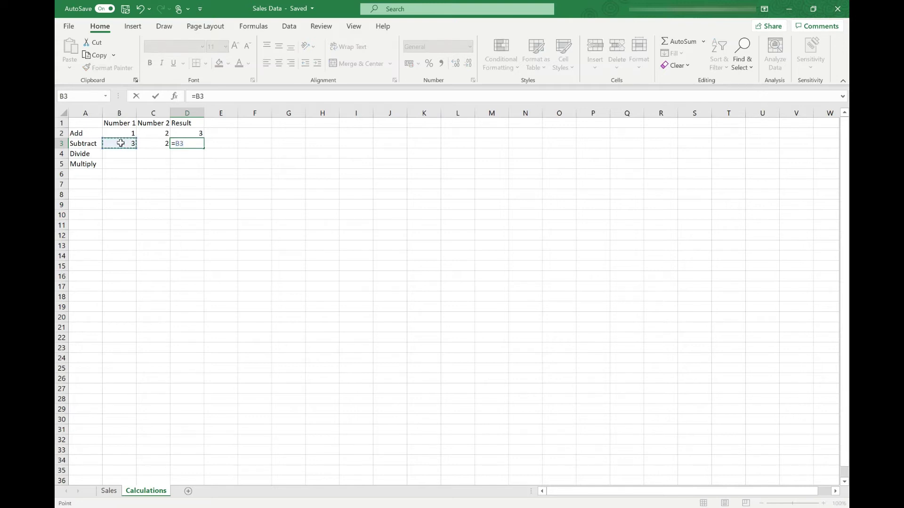
{"action": "type", "text": "-"}
{"action": "left_click", "coordinate": [147, 142]}
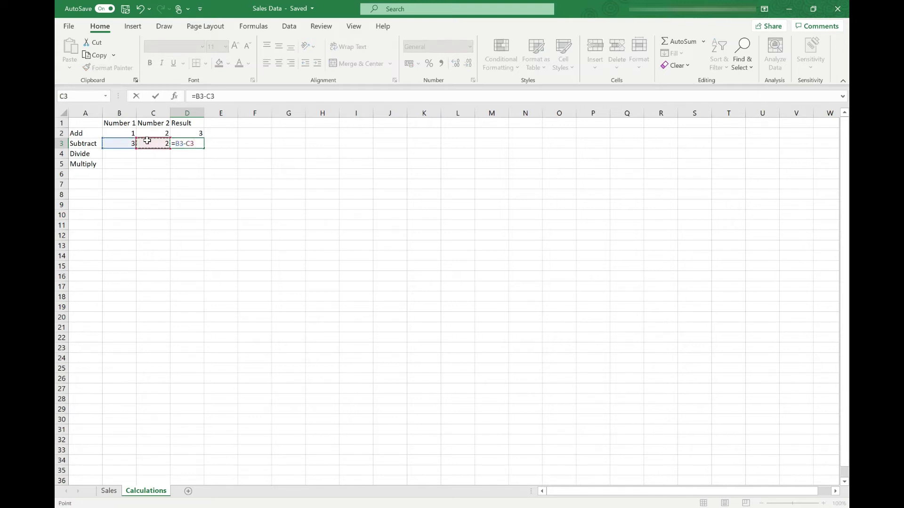
{"action": "key", "text": "Return"}
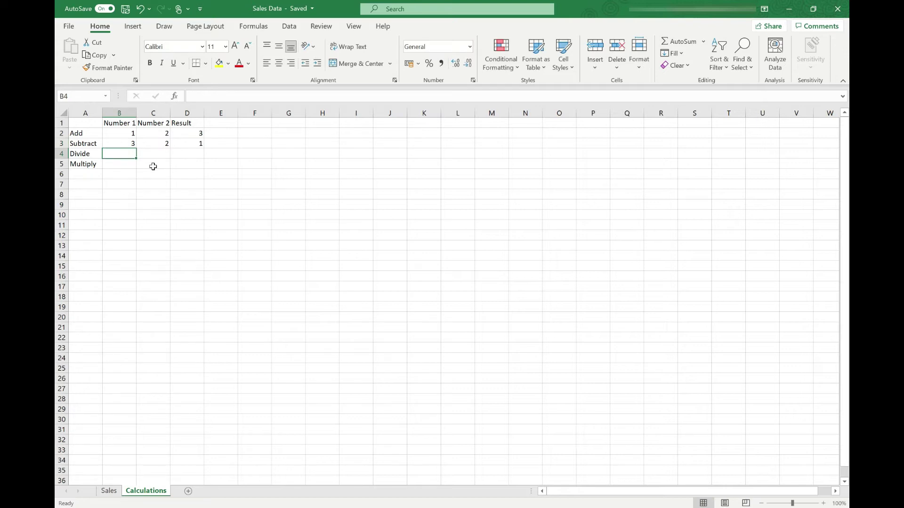
{"action": "type", "text": "12"}
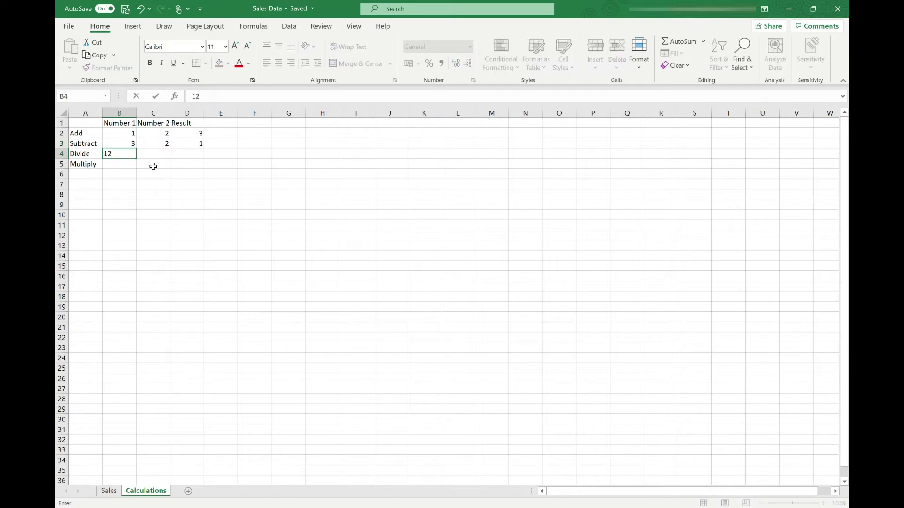
- Fill the Divide row with 12 and 3 and make D4 the formula =B4/C4, showing 4
{"action": "key", "text": "Tab"}
{"action": "type", "text": "3"}
{"action": "key", "text": "Tab"}
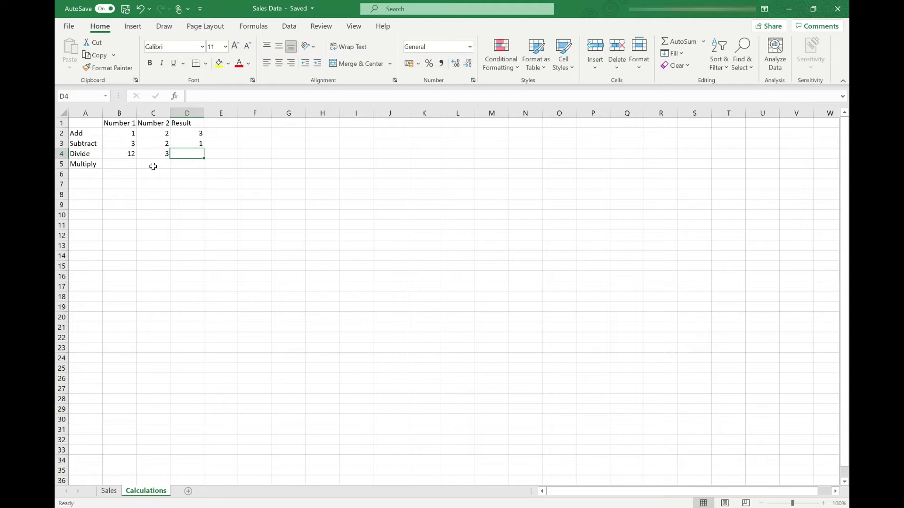
{"action": "type", "text": "="}
{"action": "left_click", "coordinate": [129, 153]}
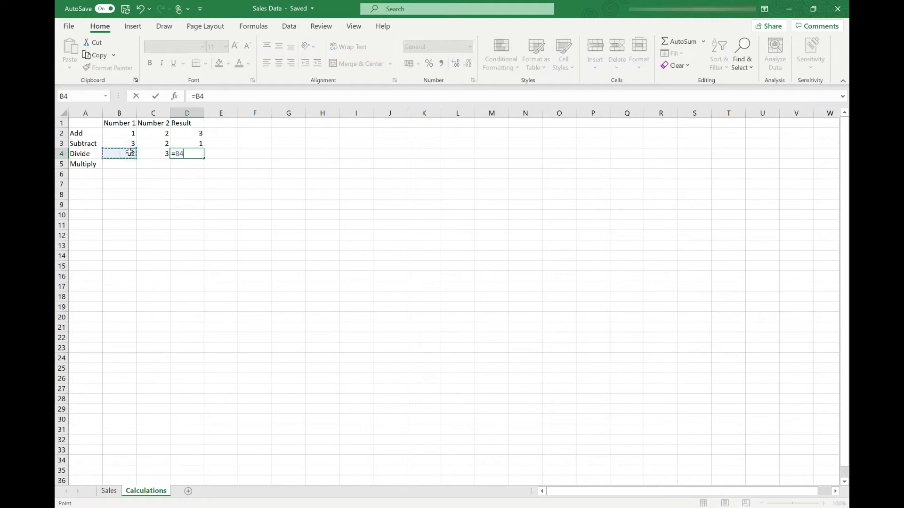
{"action": "type", "text": "/"}
{"action": "left_click", "coordinate": [165, 154]}
{"action": "key", "text": "Return"}
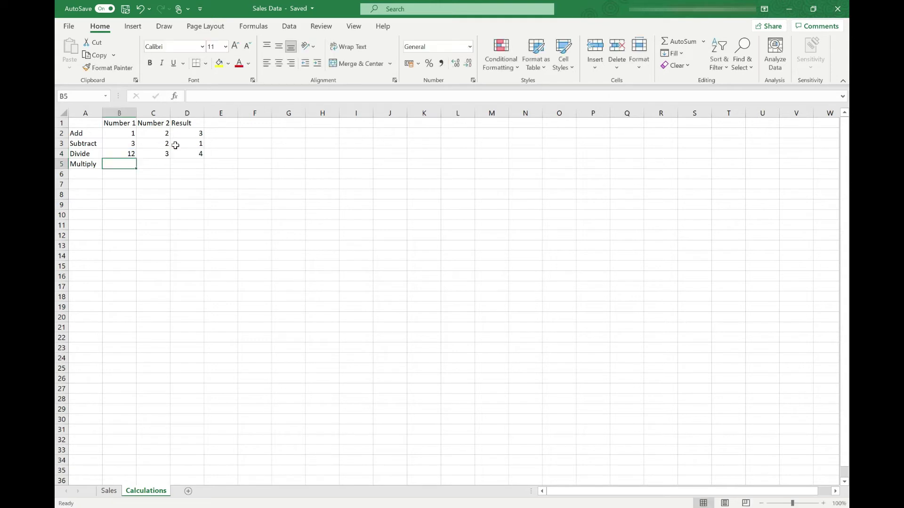
{"action": "type", "text": "2"}
- Fill the Multiply row with 2 and 3 and make D5 the formula =B5*C5, showing 6
{"action": "key", "text": "Tab"}
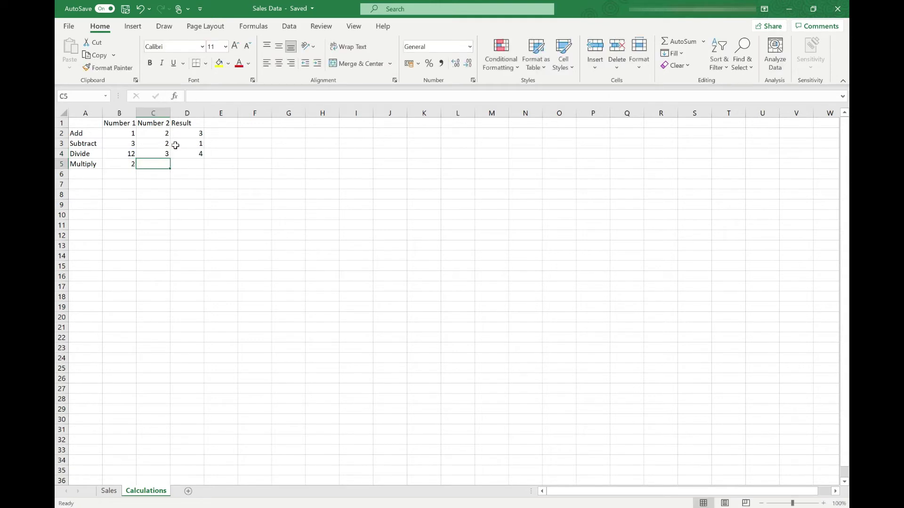
{"action": "type", "text": "3"}
{"action": "key", "text": "Tab"}
{"action": "type", "text": "="}
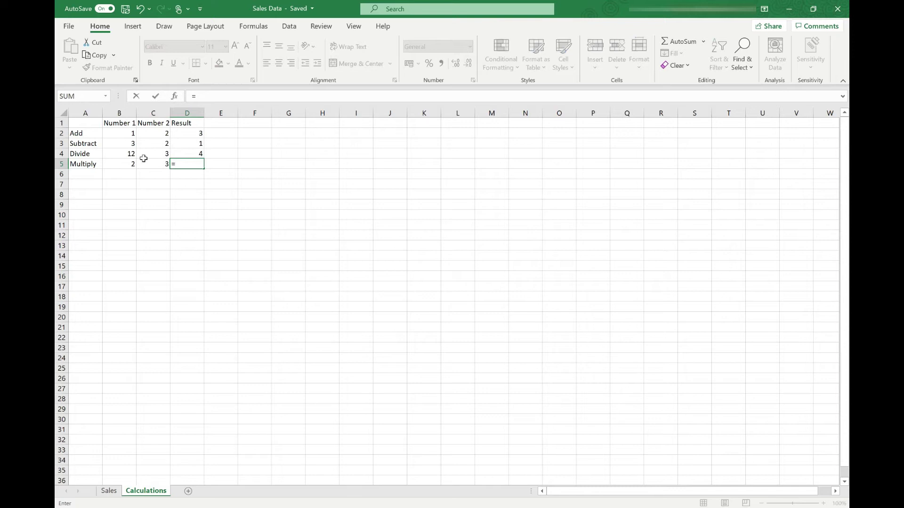
{"action": "left_click", "coordinate": [125, 164]}
{"action": "type", "text": "*"}
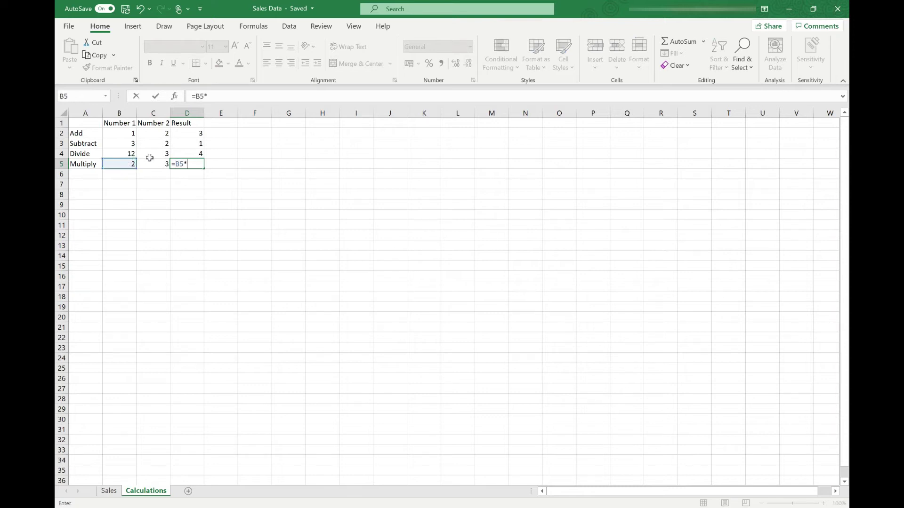
{"action": "left_click", "coordinate": [155, 167]}
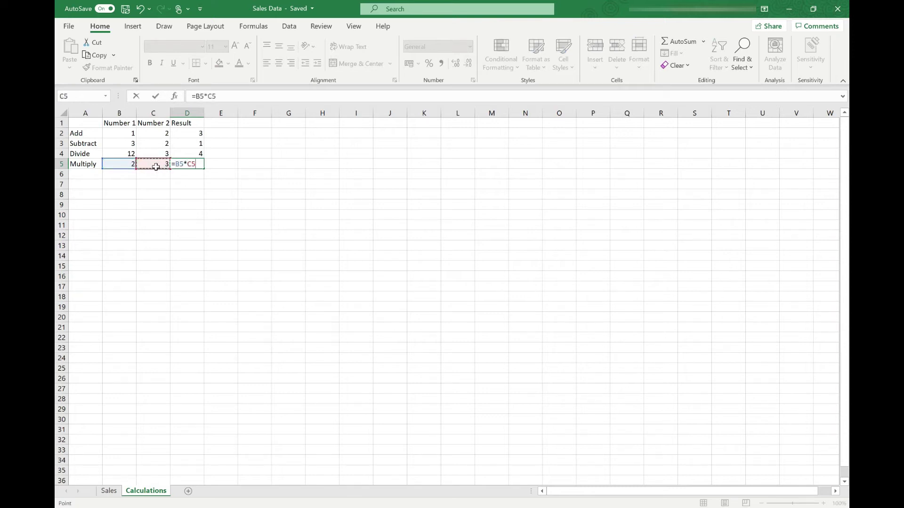
{"action": "key", "text": "Return"}
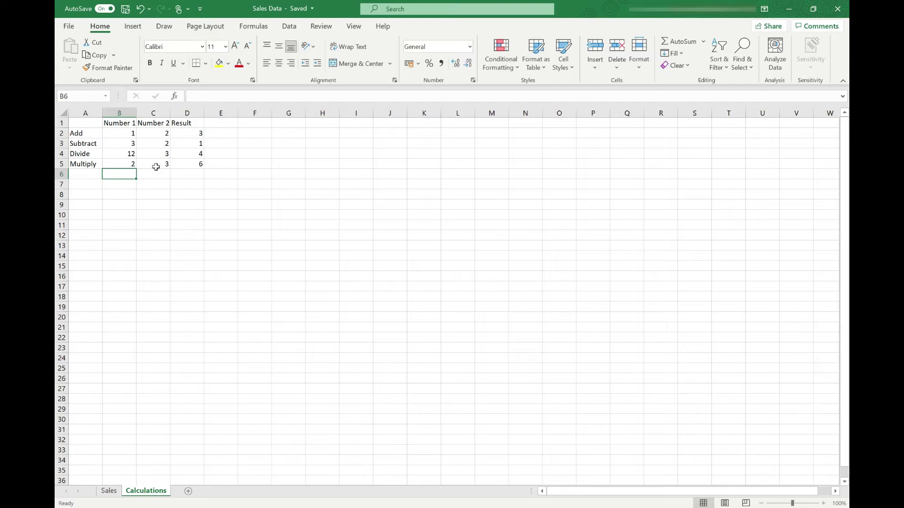
- Clear C5 and make the Multiply Result =B5*5, giving 10
{"action": "left_click", "coordinate": [177, 175]}
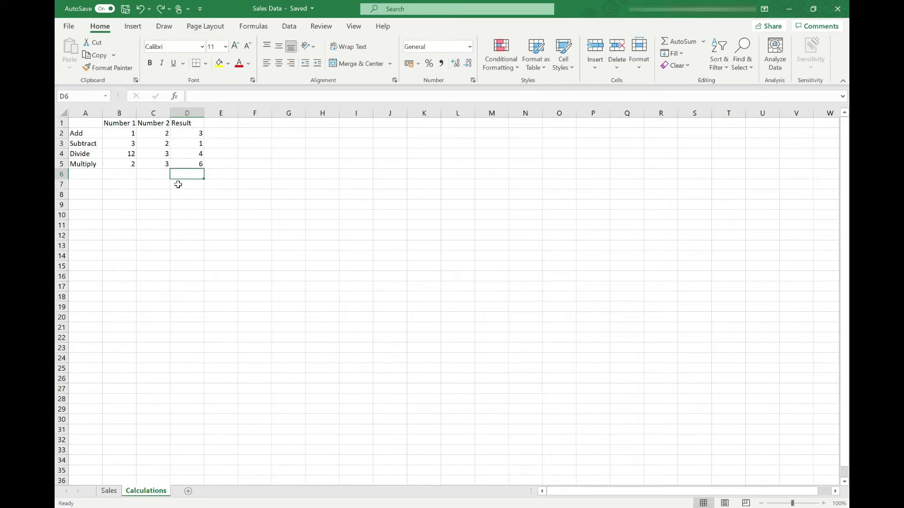
{"action": "left_click", "coordinate": [123, 162]}
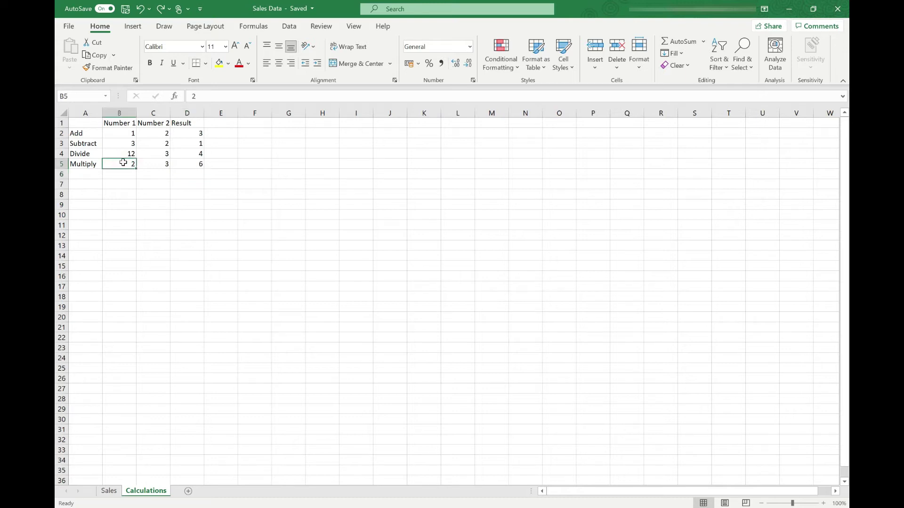
{"action": "double_click", "coordinate": [123, 163]}
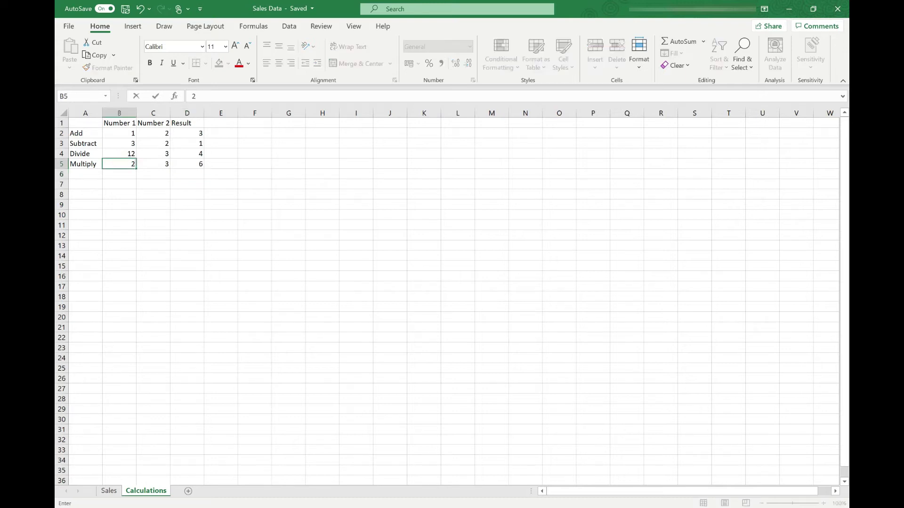
{"action": "key", "text": "Tab"}
{"action": "key", "text": "Delete"}
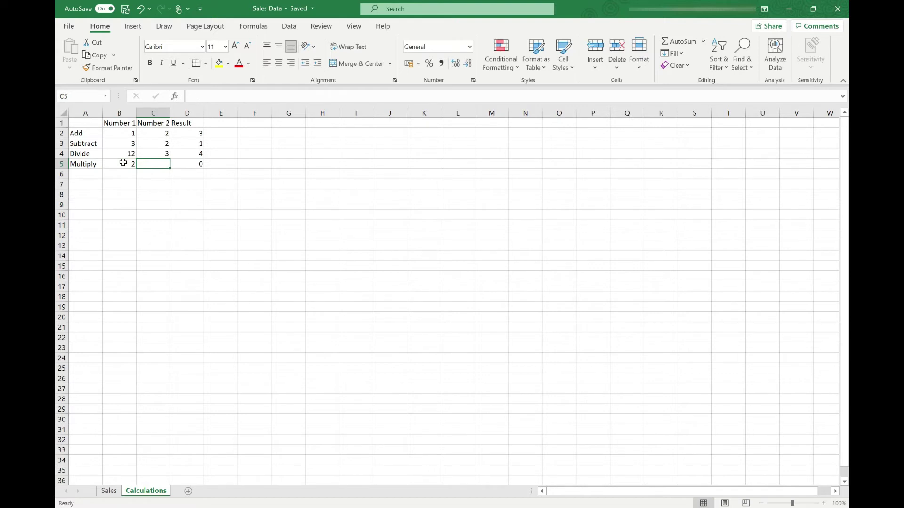
{"action": "key", "text": "Tab"}
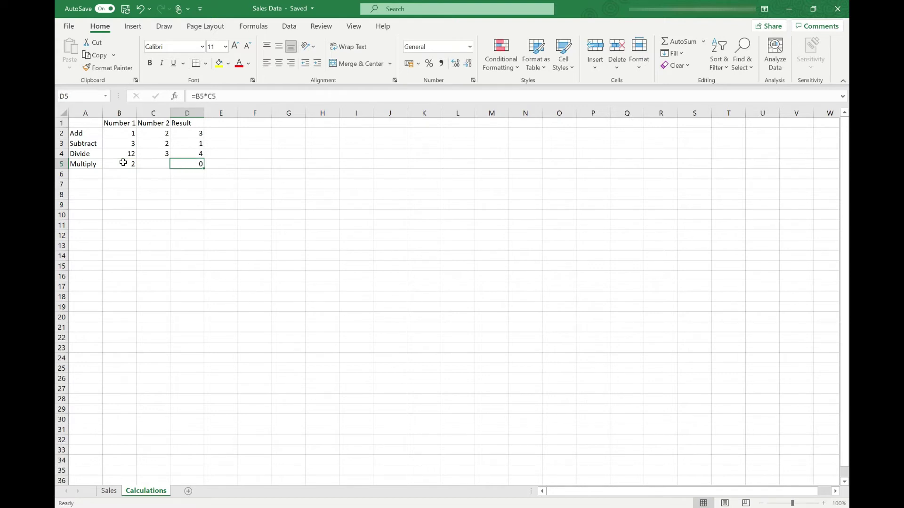
{"action": "type", "text": "="}
{"action": "left_click", "coordinate": [124, 164]}
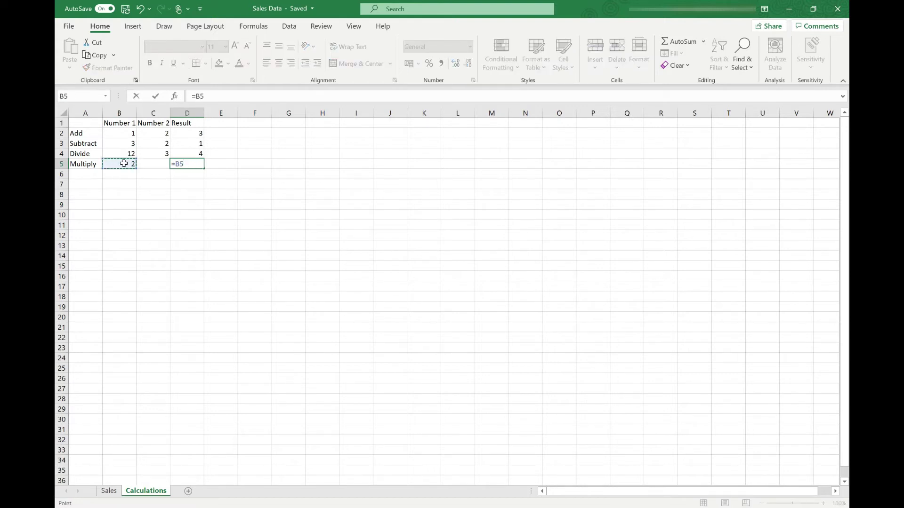
{"action": "type", "text": "*5"}
{"action": "key", "text": "Return"}
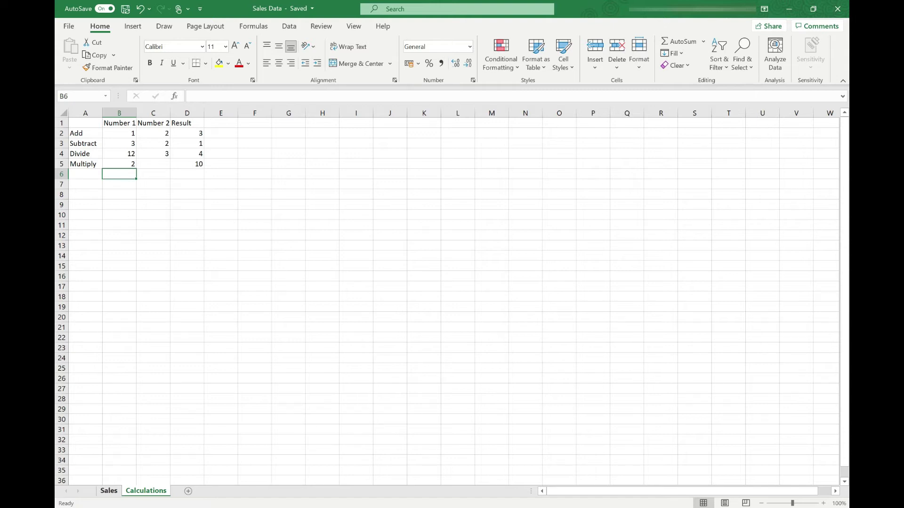
- Switch to the Sales sheet
{"action": "left_click", "coordinate": [110, 491]}
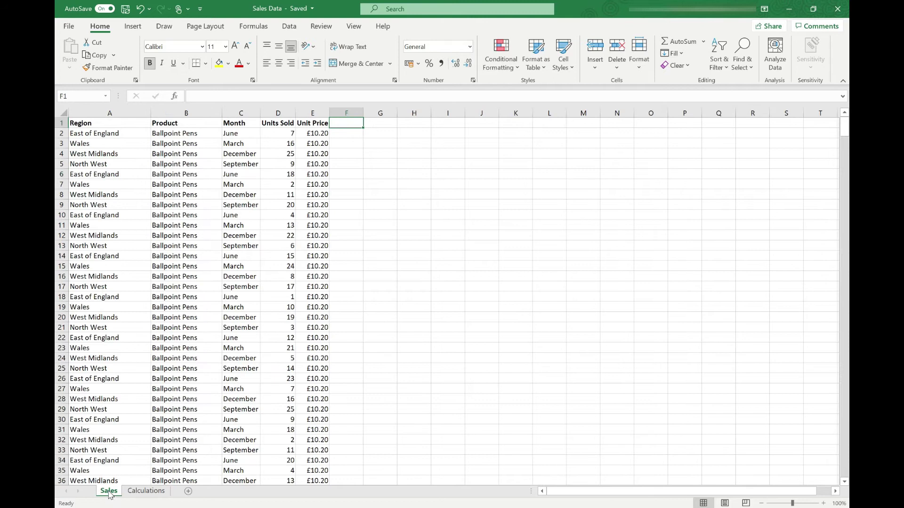
- Add a bold Total heading in F1 beside Unit Price
{"action": "left_click", "coordinate": [342, 133]}
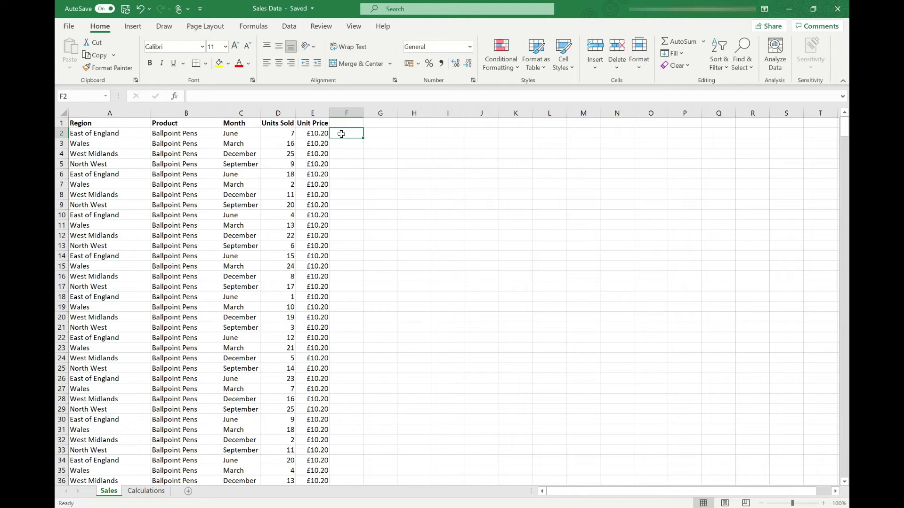
{"action": "key", "text": "Up"}
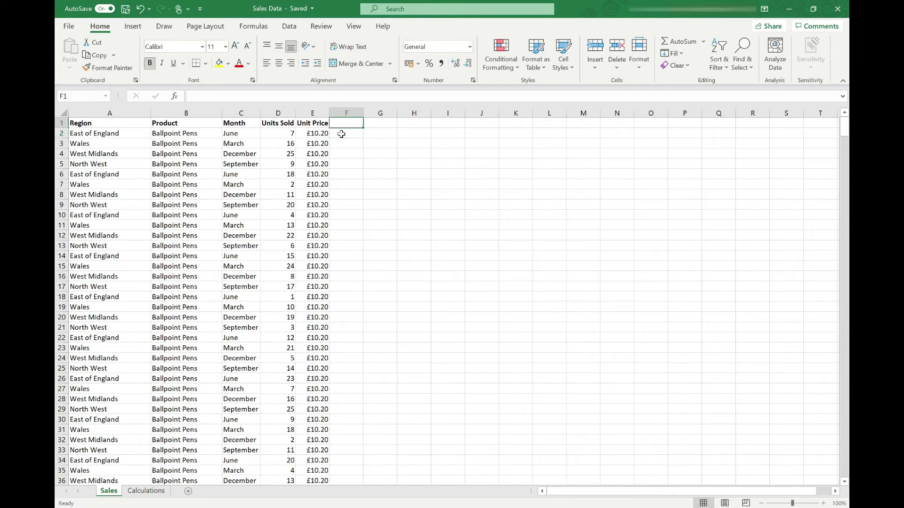
{"action": "type", "text": "Total"}
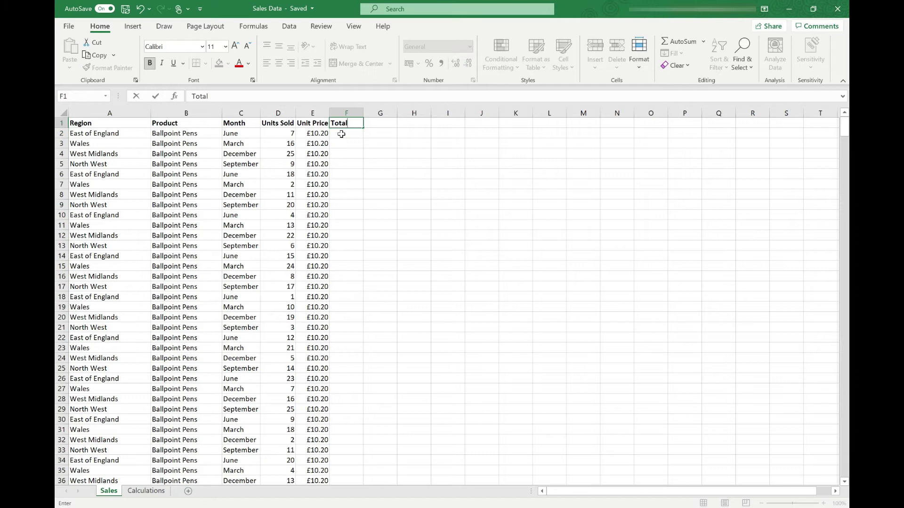
{"action": "key", "text": "Return"}
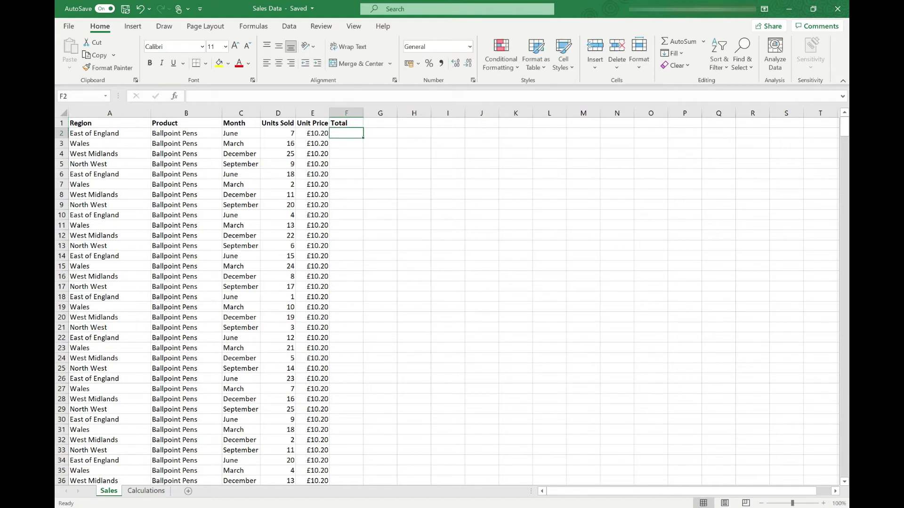
{"action": "type", "text": "="}
- Make F2 the formula =D2*E2, Units Sold times Unit Price, showing £71.40
{"action": "left_click", "coordinate": [285, 134]}
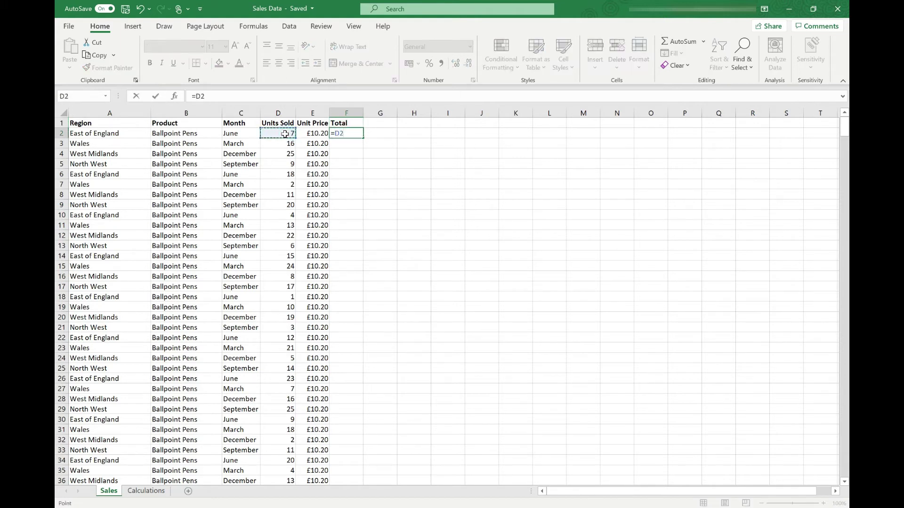
{"action": "type", "text": "*"}
{"action": "left_click", "coordinate": [312, 134]}
{"action": "key", "text": "Return"}
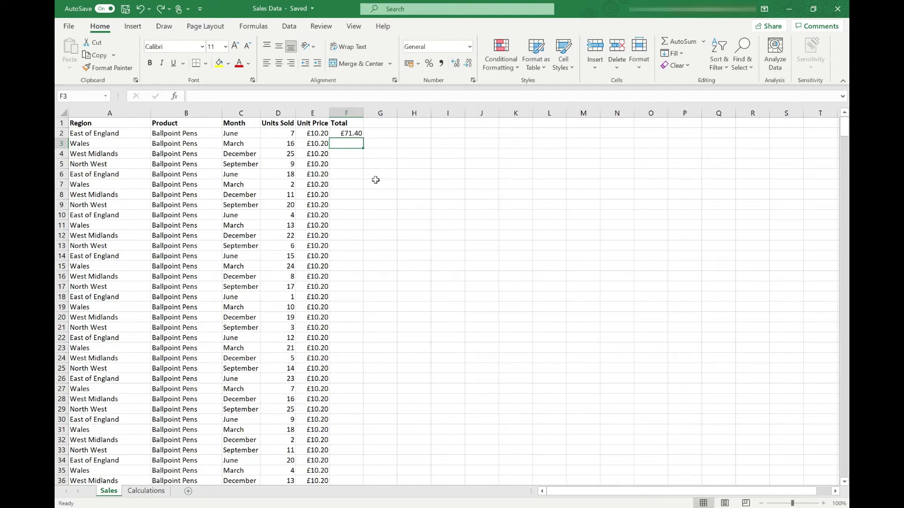
{"action": "left_click", "coordinate": [344, 132]}
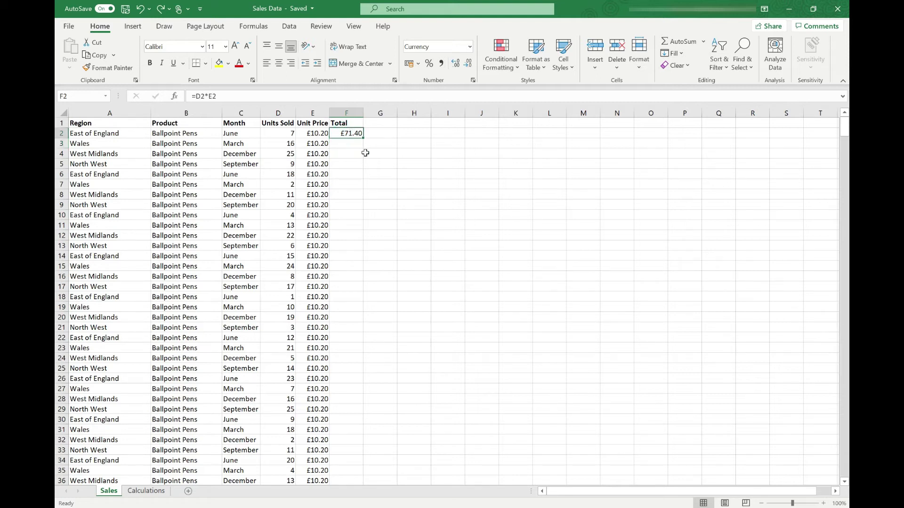
{"action": "key", "text": "ctrl+c"}
{"action": "left_click", "coordinate": [354, 235]}
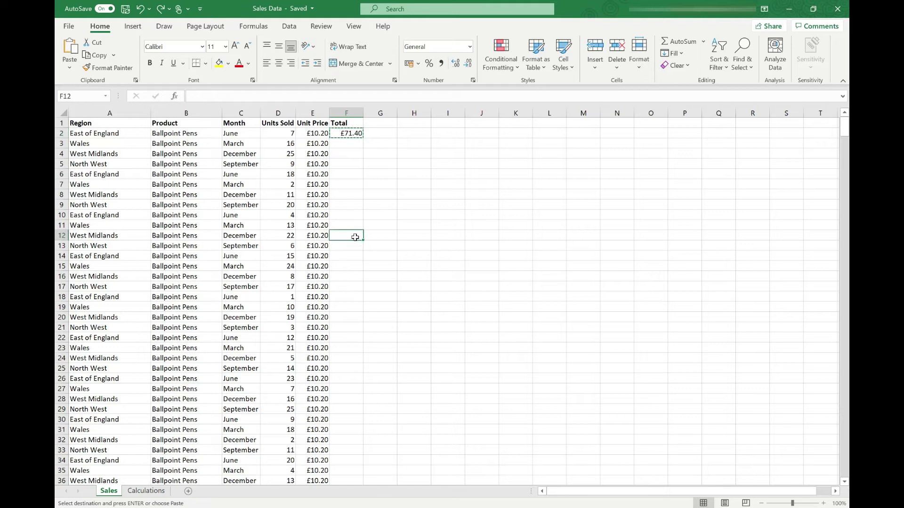
{"action": "key", "text": "ctrl+v"}
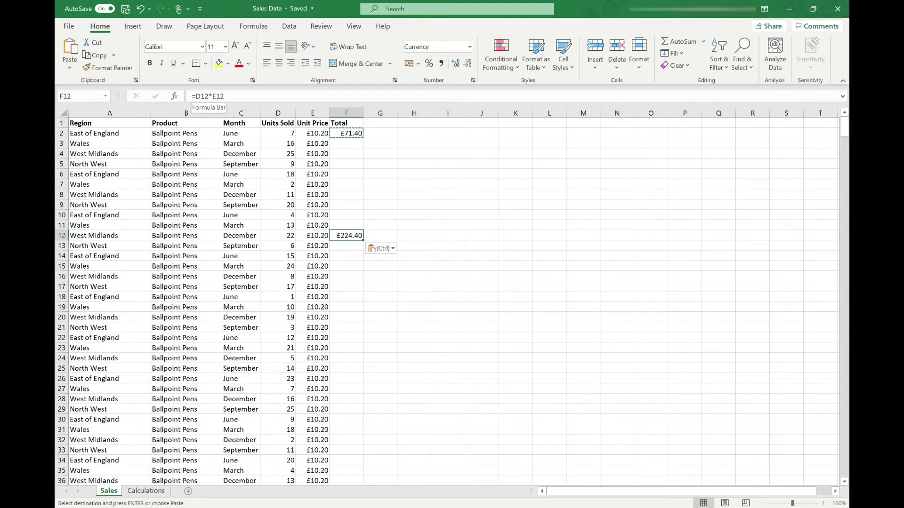
{"action": "left_click", "coordinate": [354, 133]}
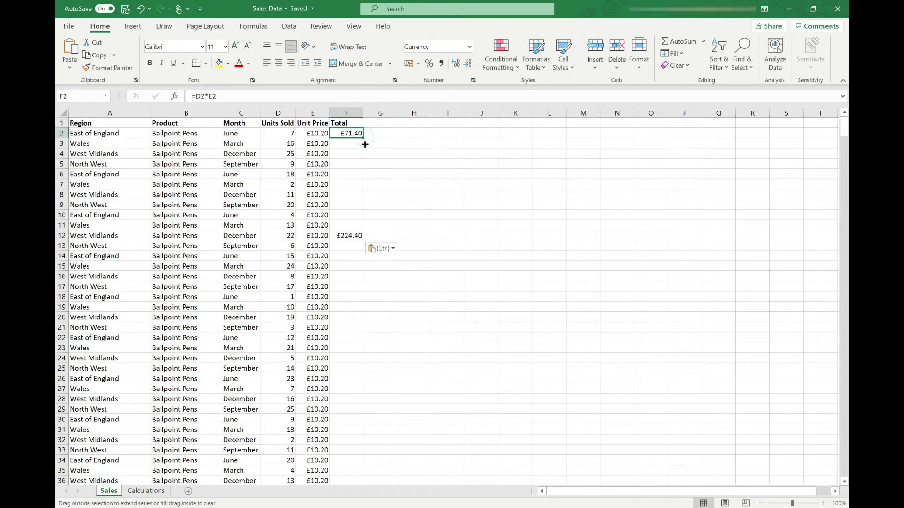
{"action": "left_click_drag", "start_coordinate": [365, 144], "coordinate": [365, 167]}
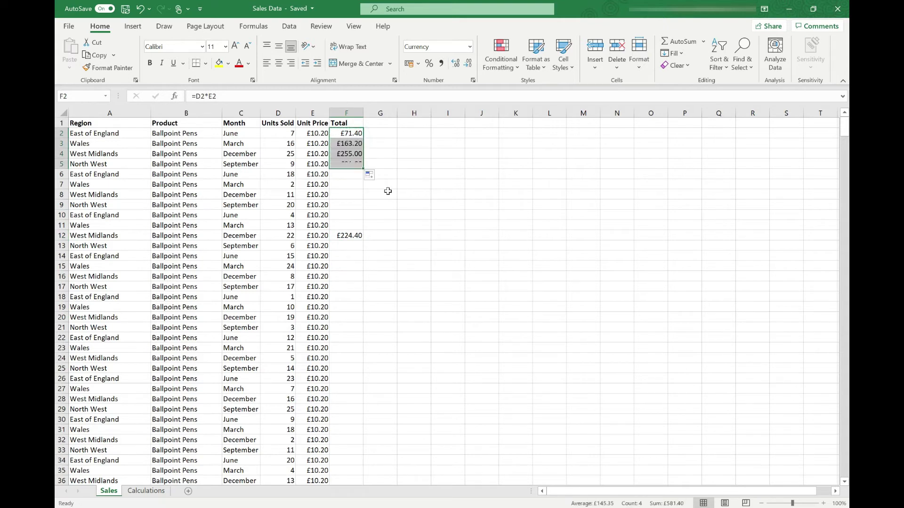
{"action": "left_click", "coordinate": [350, 139]}
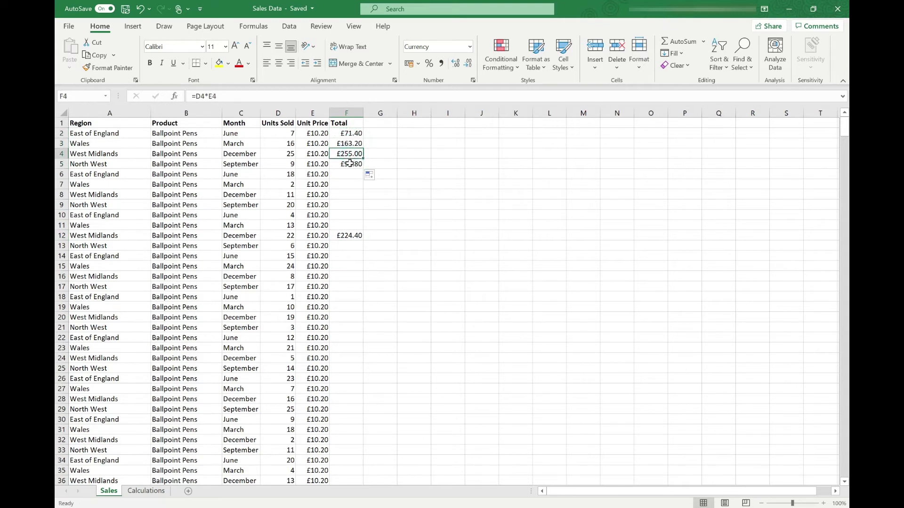
{"action": "key", "text": "ctrl+z"}
{"action": "key", "text": "ctrl+z"}
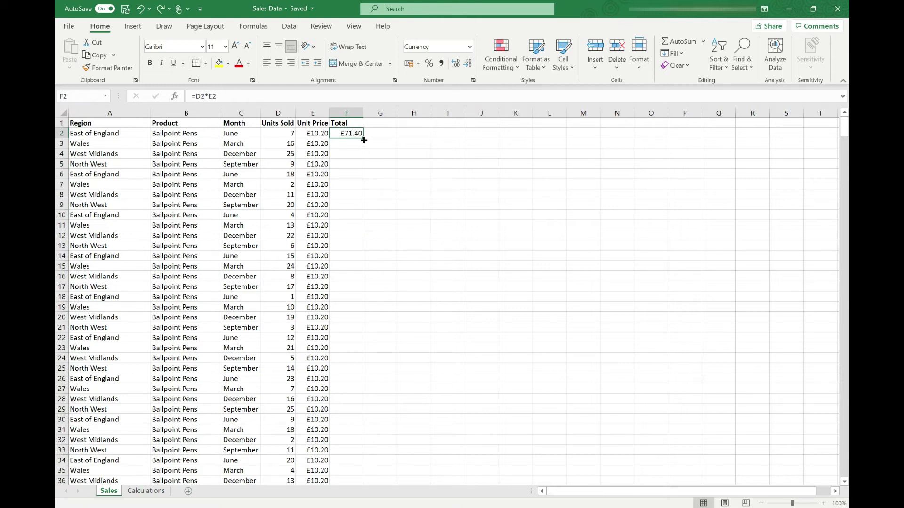
{"action": "double_click", "coordinate": [362, 138]}
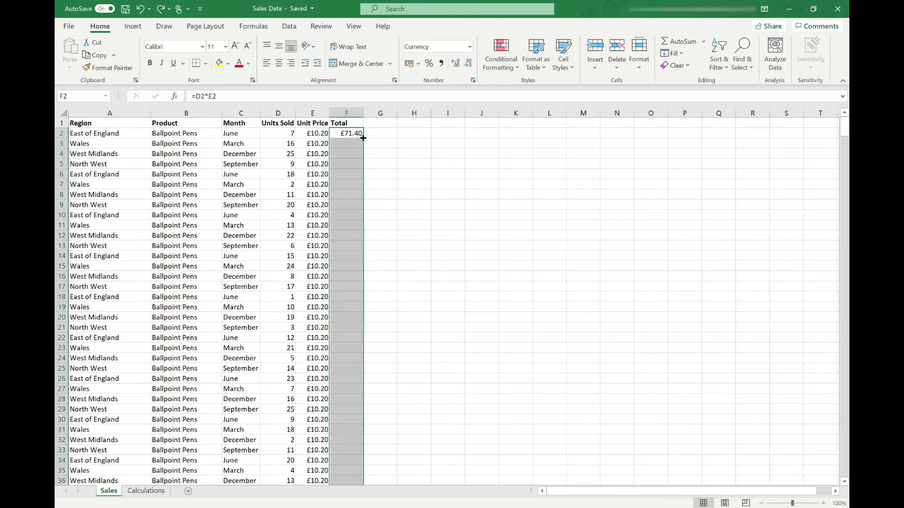
{"action": "left_click", "coordinate": [405, 135]}
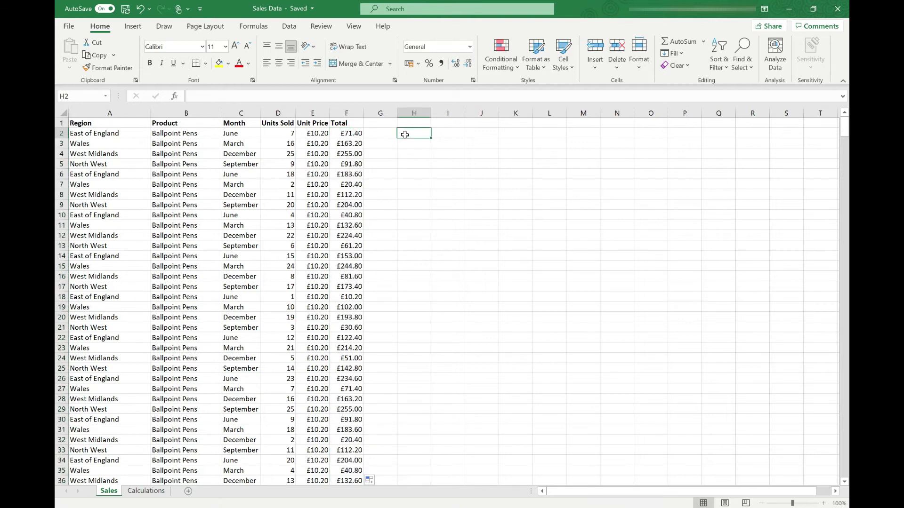
{"action": "left_click", "coordinate": [387, 132]}
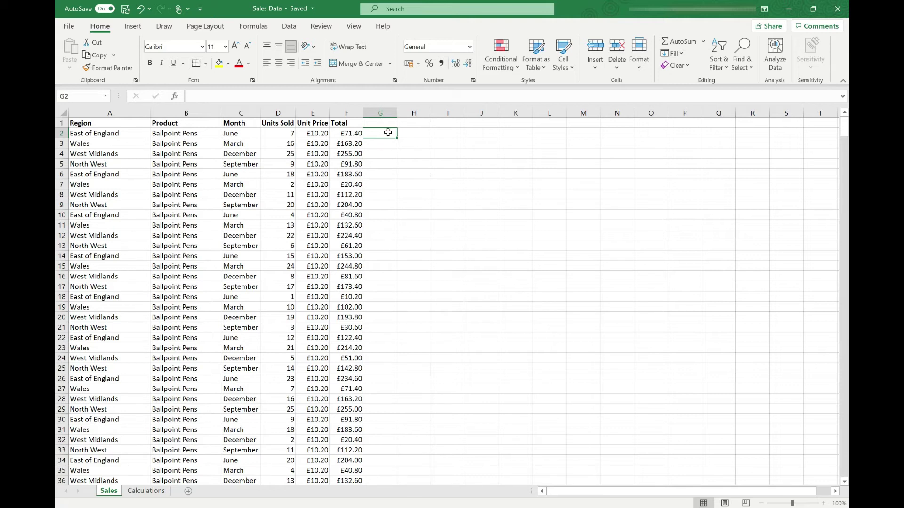
{"action": "left_click", "coordinate": [341, 133]}
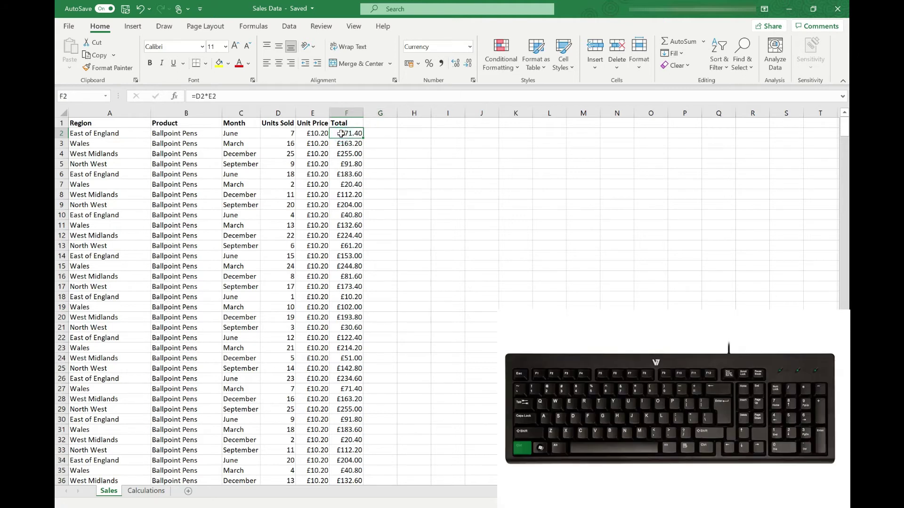
- AutoSum the Total column into F650, giving a grand total of £53,527.55
{"action": "key", "text": "ctrl+Down"}
{"action": "scroll", "coordinate": [371, 178], "scroll_direction": "down", "scroll_amount": 3}
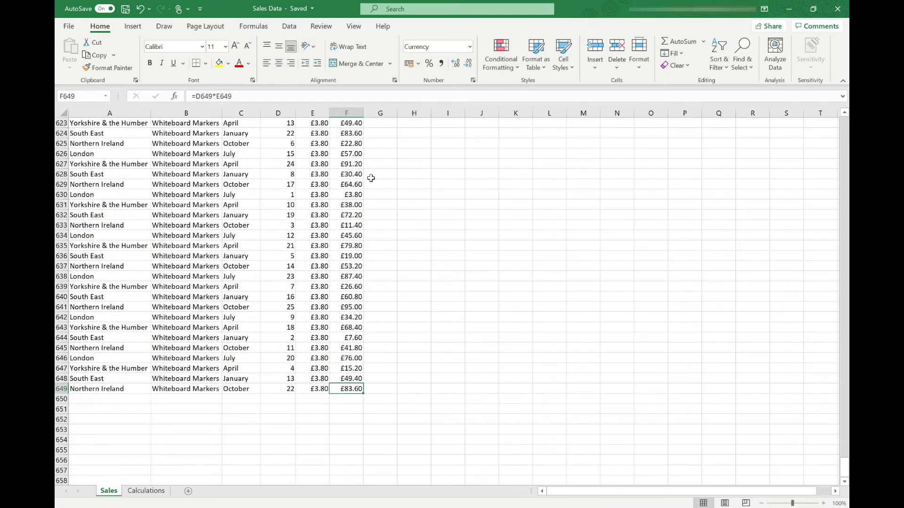
{"action": "scroll", "coordinate": [372, 177], "scroll_direction": "down", "scroll_amount": 2}
{"action": "left_click", "coordinate": [354, 338]}
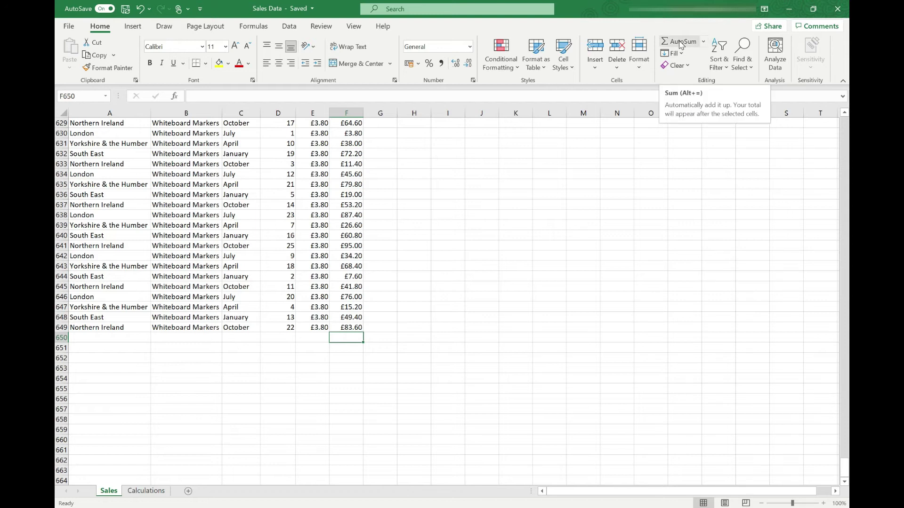
{"action": "key", "text": "alt+equal"}
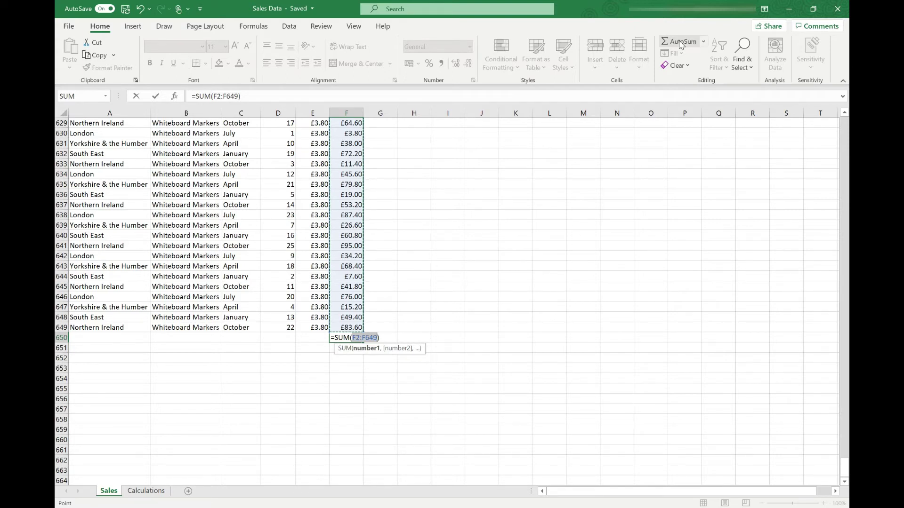
{"action": "key", "text": "Return"}
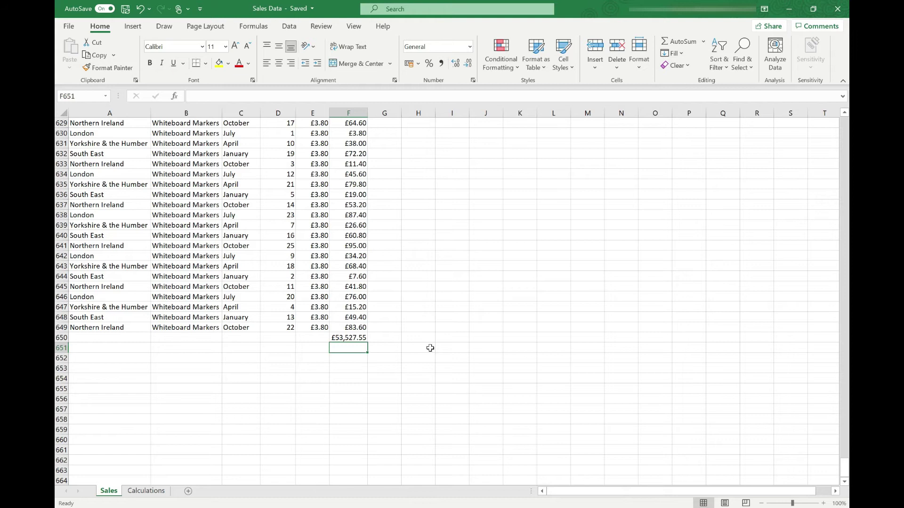
- On the Calculations sheet, draft =B2+C2 in B6 then erase it back to start a SUM formula
{"action": "left_click", "coordinate": [146, 491]}
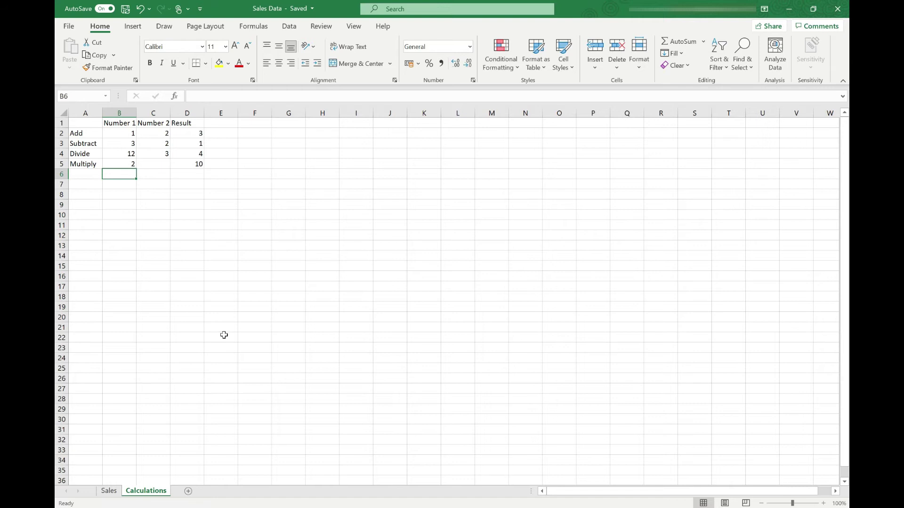
{"action": "type", "text": "="}
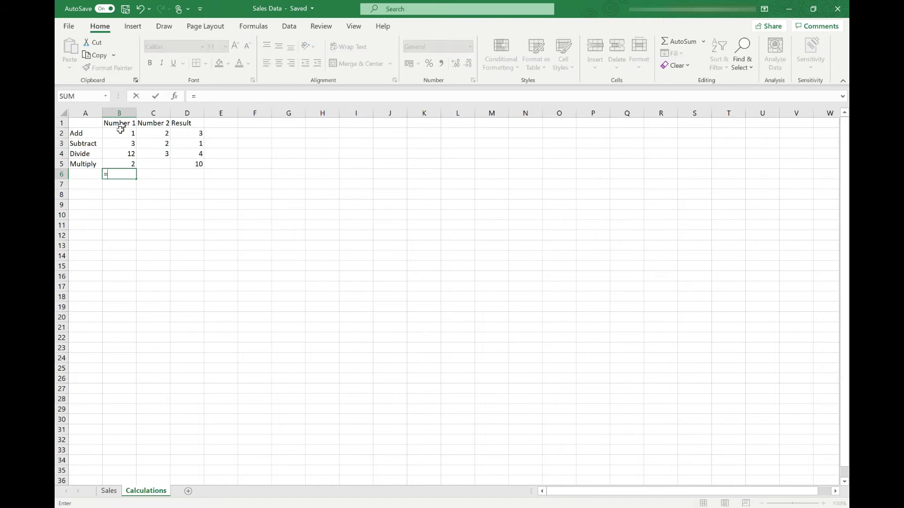
{"action": "left_click", "coordinate": [120, 134]}
{"action": "type", "text": "+"}
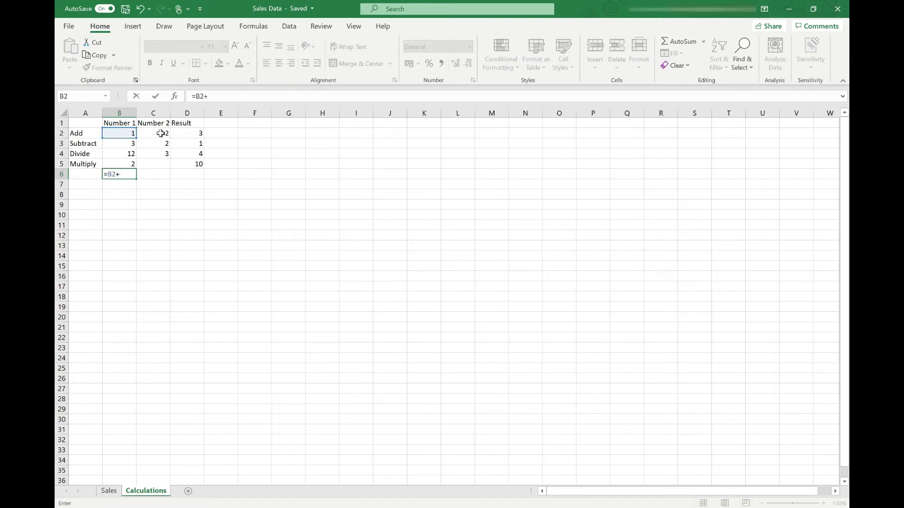
{"action": "left_click", "coordinate": [161, 134]}
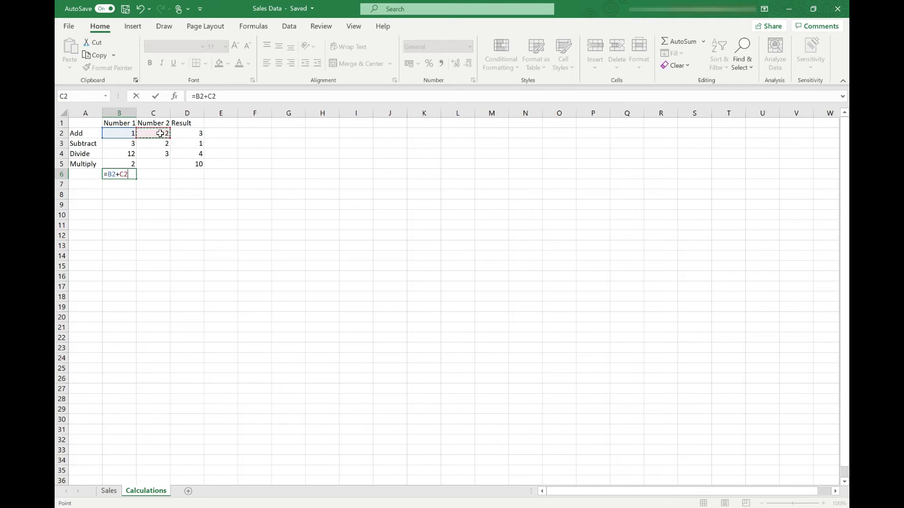
{"action": "key", "text": "BackSpace"}
{"action": "key", "text": "BackSpace"}
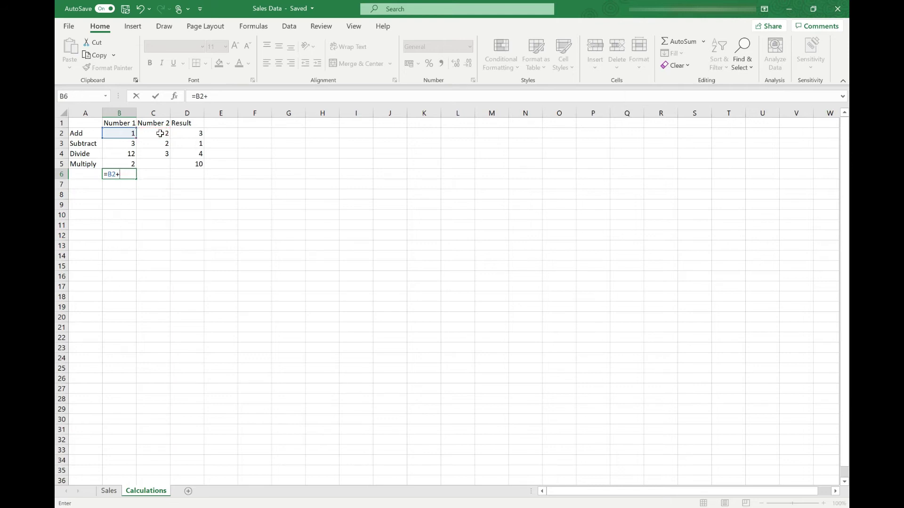
{"action": "key", "text": "BackSpace"}
{"action": "key", "text": "BackSpace"}
{"action": "key", "text": "BackSpace"}
{"action": "type", "text": "SUM"}
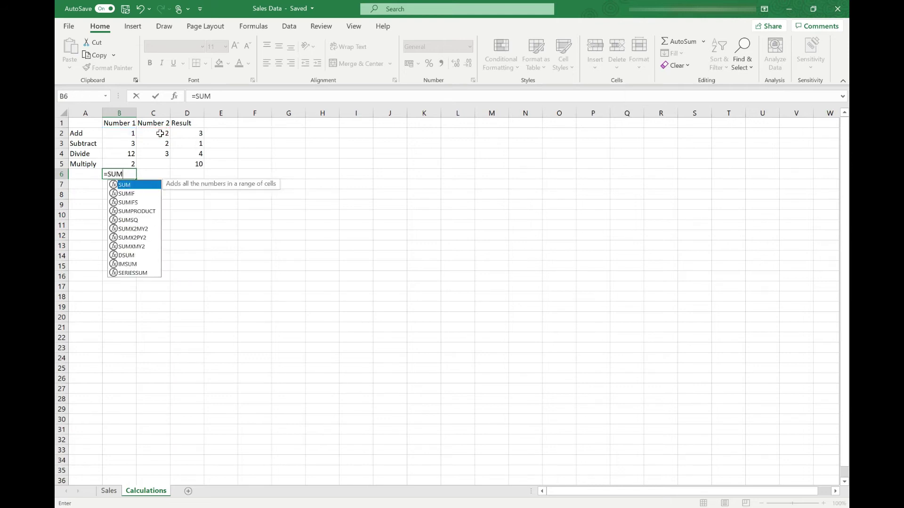
{"action": "type", "text": "("}
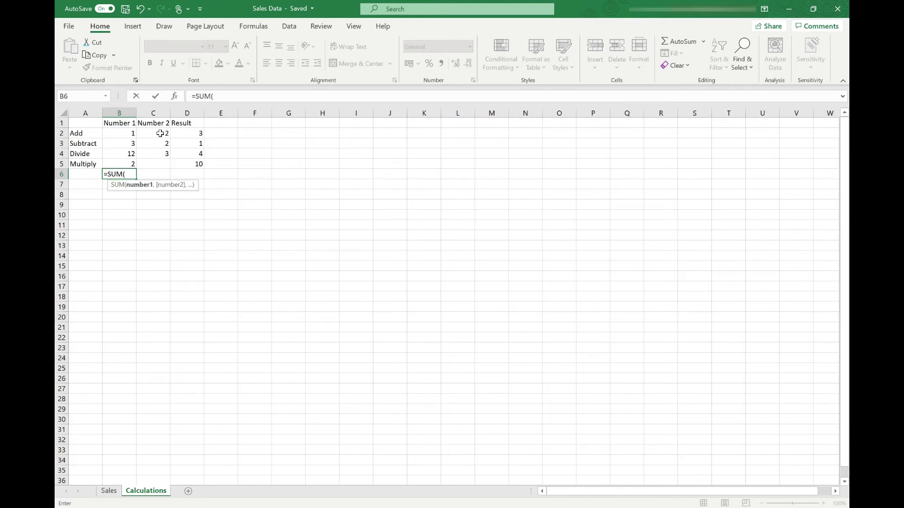
- Sum the whole B2:D5 block into B6, giving 43, then undo it
{"action": "mouse_move", "coordinate": [130, 133]}
{"action": "left_mouse_down"}
{"action": "mouse_move", "coordinate": [190, 150]}
{"action": "mouse_move", "coordinate": [193, 160]}
{"action": "left_mouse_up"}
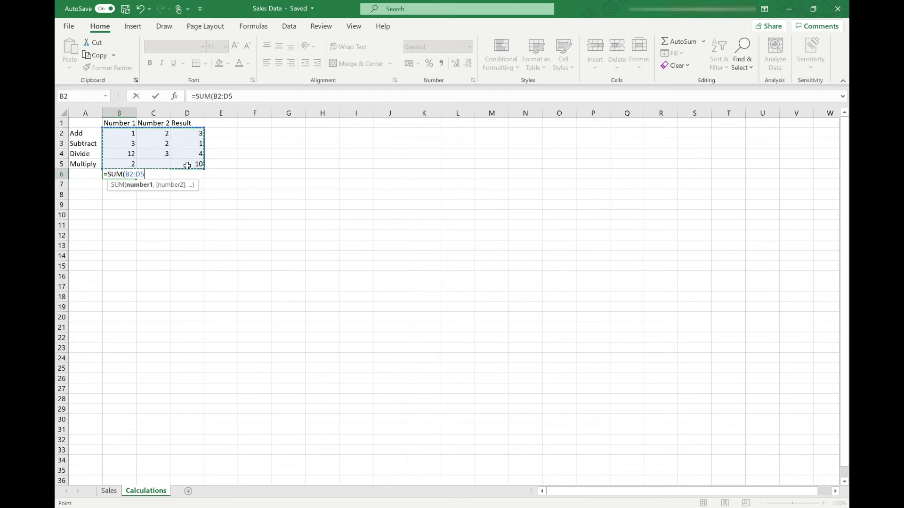
{"action": "type", "text": ")"}
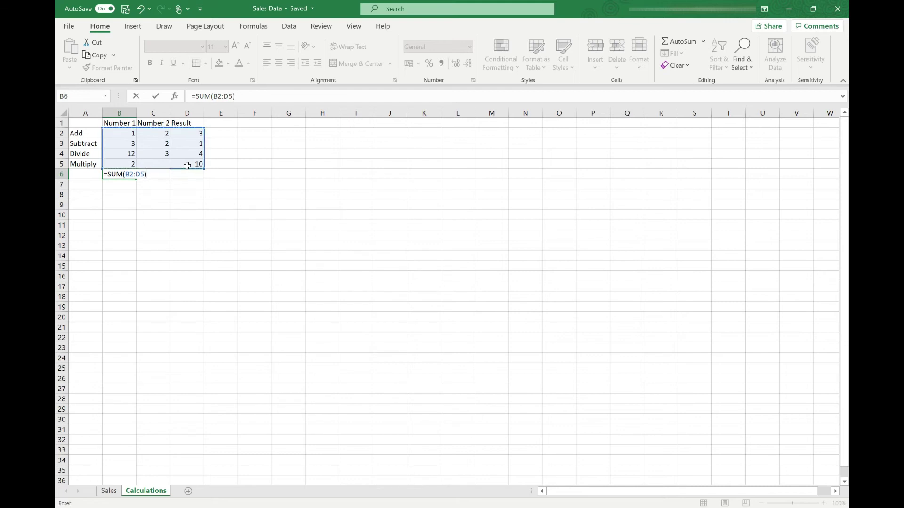
{"action": "key", "text": "Return"}
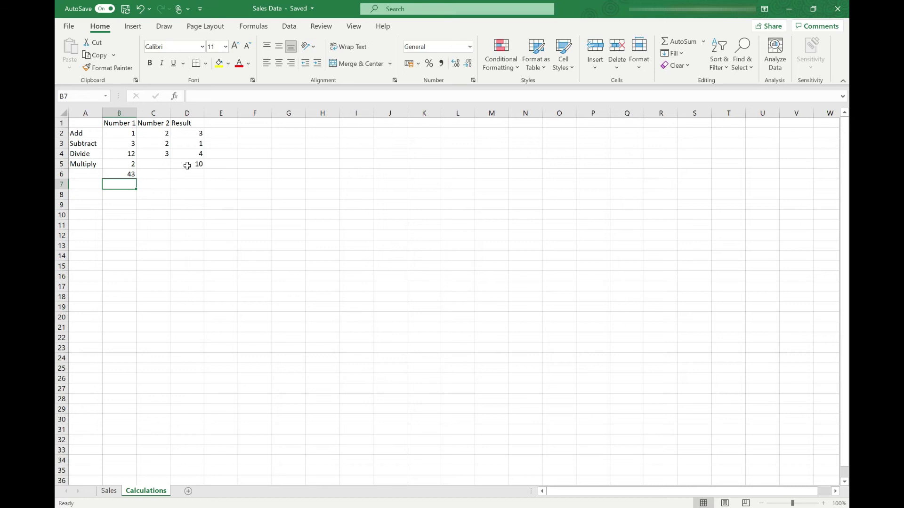
{"action": "key", "text": "ctrl+z"}
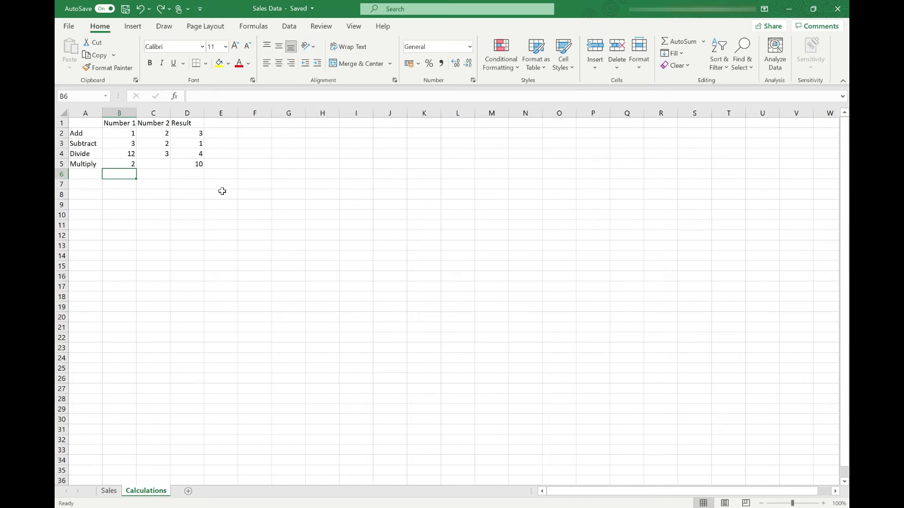
{"action": "type", "text": "=S"}
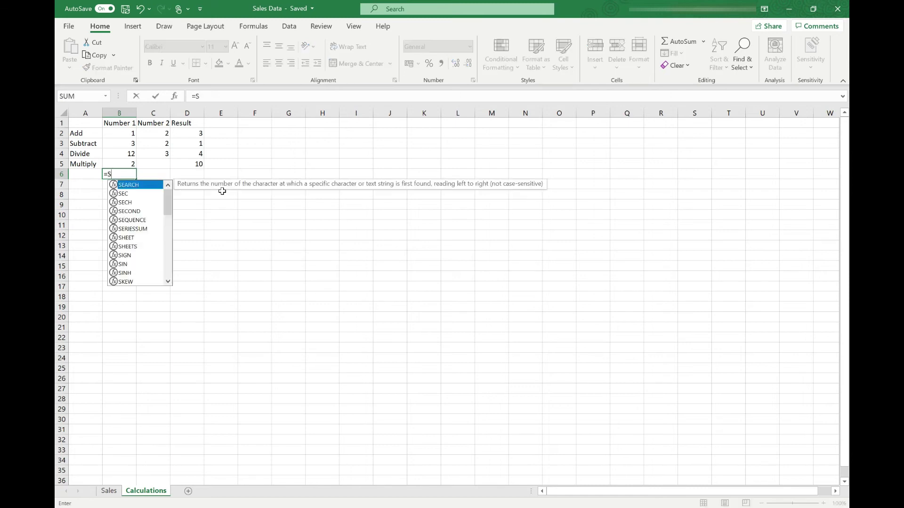
{"action": "type", "text": "UM("}
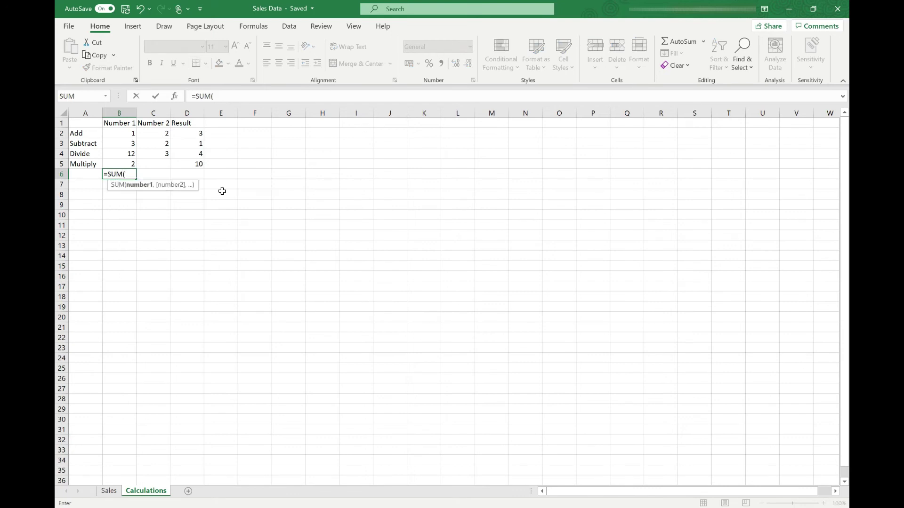
- Make B6 =SUM(B2:B5,C3,D2), giving 23
{"action": "left_click_drag", "start_coordinate": [132, 133], "coordinate": [134, 163]}
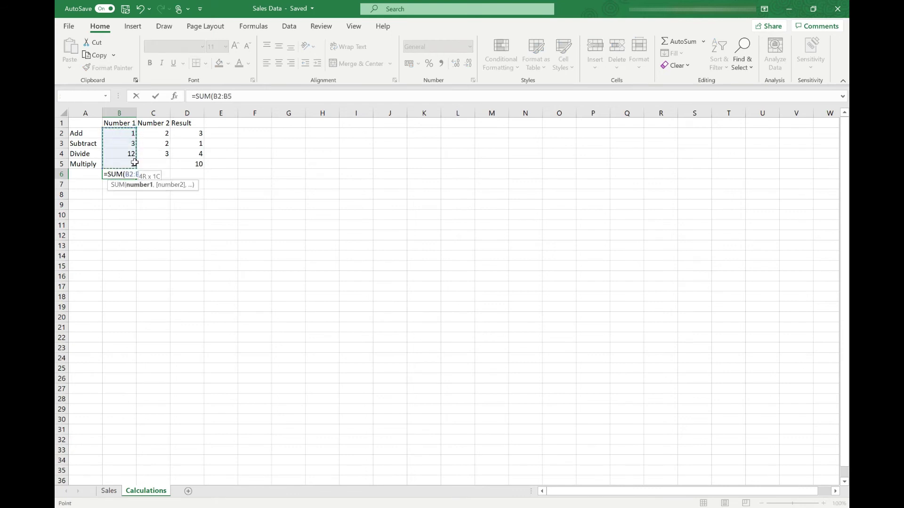
{"action": "type", "text": ","}
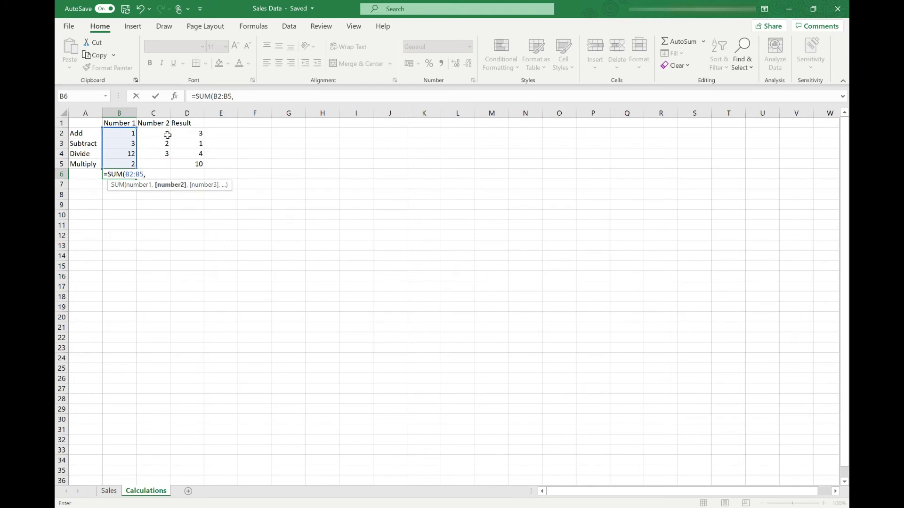
{"action": "left_click", "coordinate": [160, 144]}
{"action": "type", "text": ","}
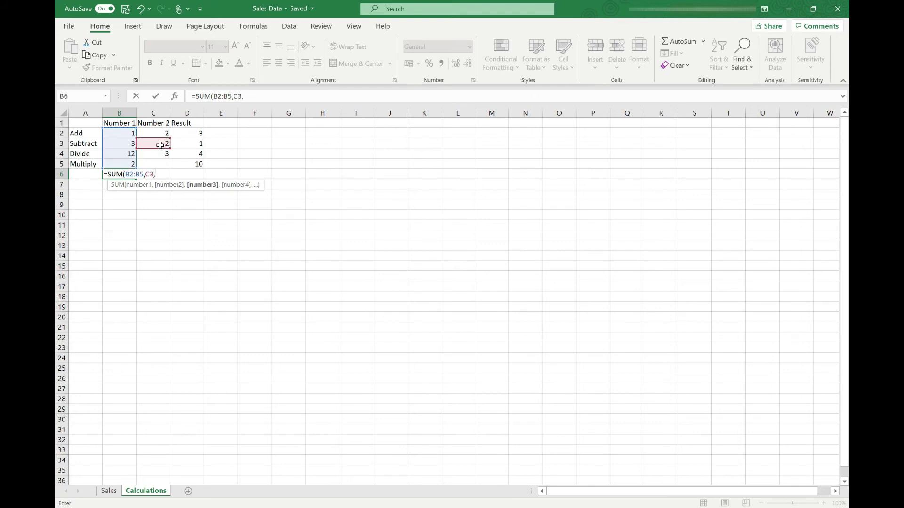
{"action": "left_click", "coordinate": [199, 134]}
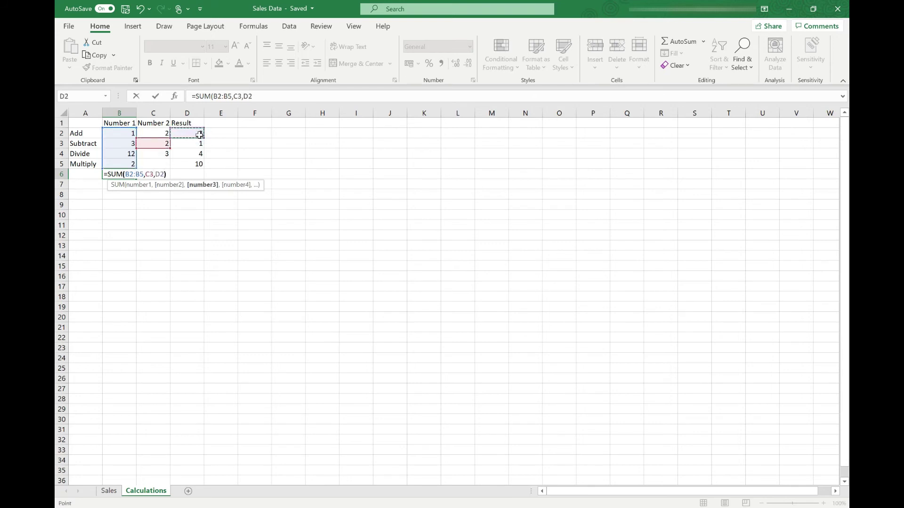
{"action": "type", "text": ")"}
{"action": "key", "text": "Return"}
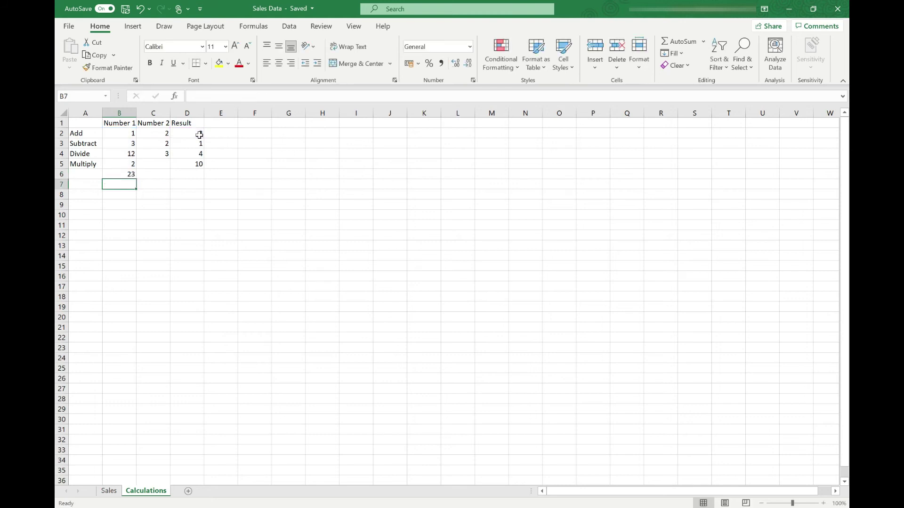
- Return to the Sales sheet and select the empty cell beneath the Units Sold data
{"action": "key", "text": "ctrl+Page_Up"}
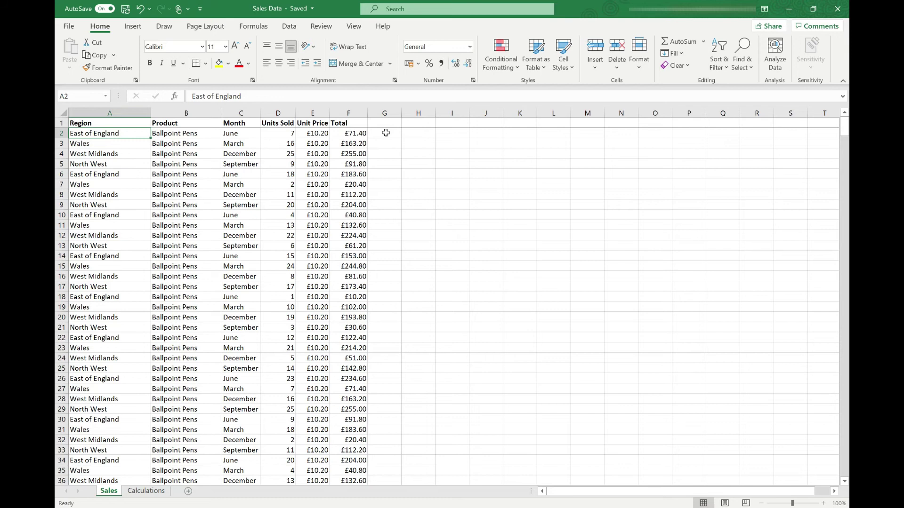
{"action": "left_click", "coordinate": [285, 133]}
{"action": "key", "text": "ctrl+Down"}
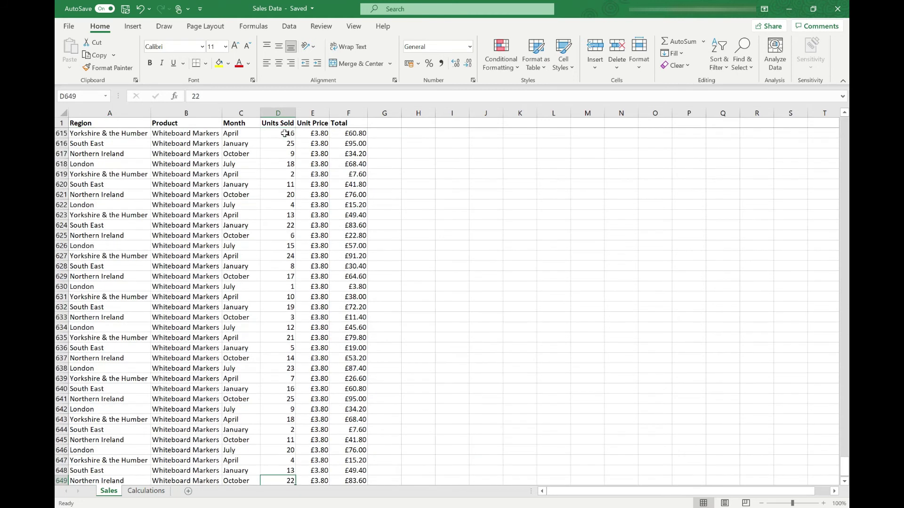
{"action": "scroll", "coordinate": [297, 187], "scroll_direction": "down", "scroll_amount": 2}
{"action": "scroll", "coordinate": [297, 190], "scroll_direction": "down", "scroll_amount": 2}
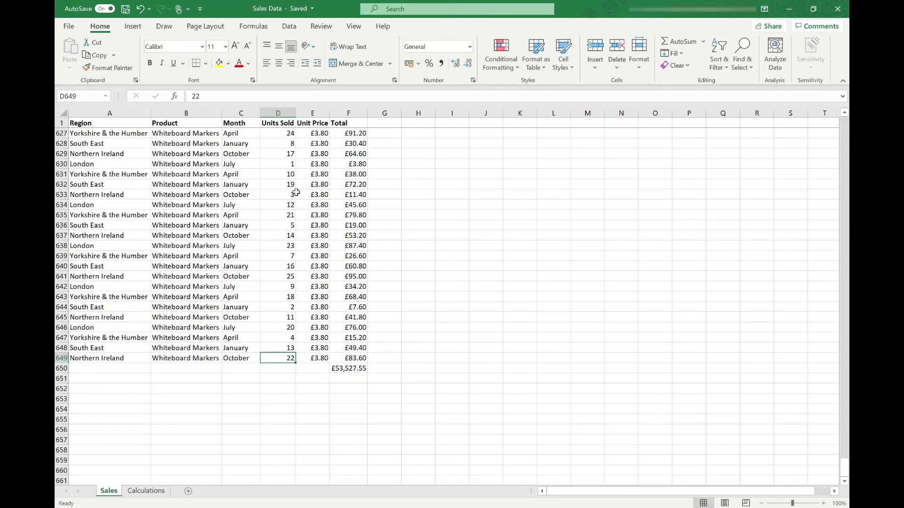
{"action": "left_click", "coordinate": [279, 372]}
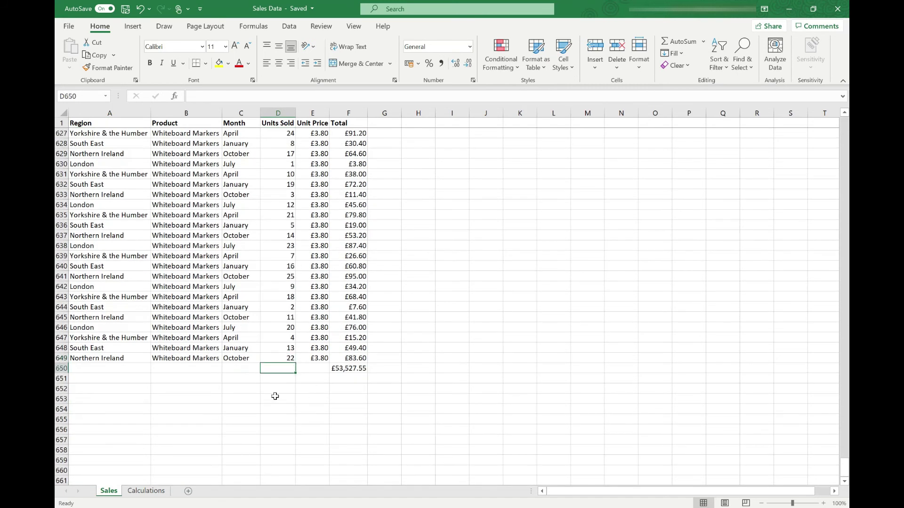
{"action": "type", "text": "=MAX"}
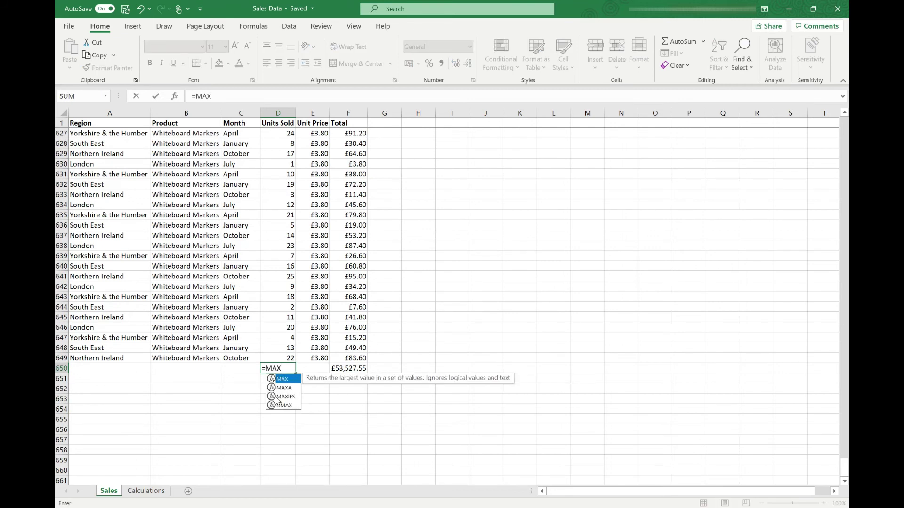
{"action": "type", "text": "("}
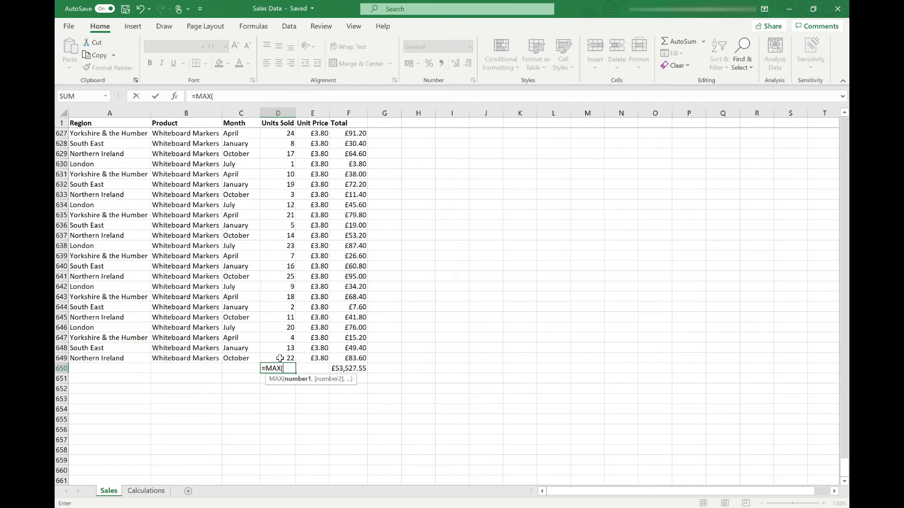
- Enter a MAX formula over the whole Units Sold column, showing 25
{"action": "left_click", "coordinate": [280, 357]}
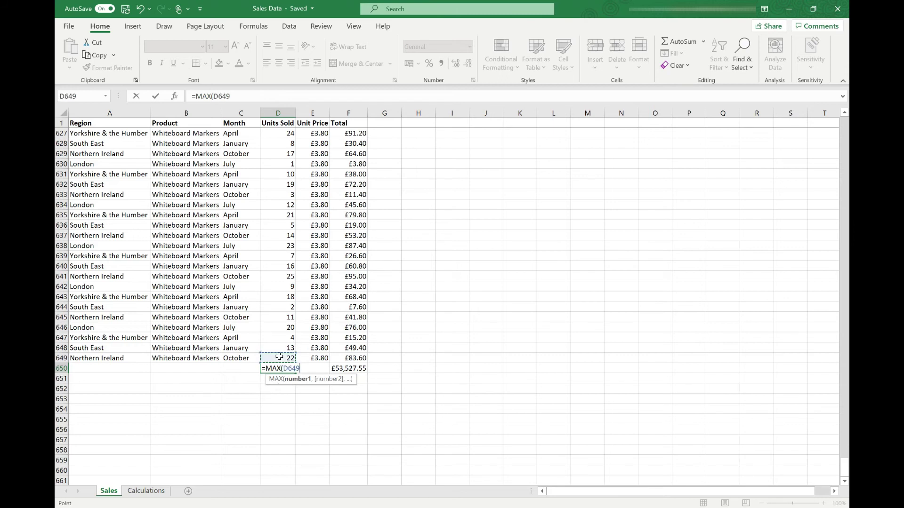
{"action": "key", "text": "ctrl+shift+Up"}
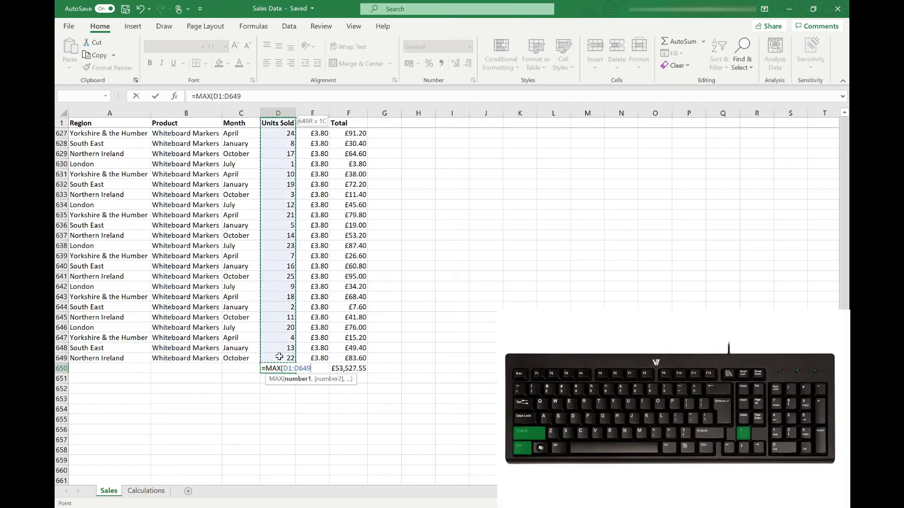
{"action": "type", "text": ")"}
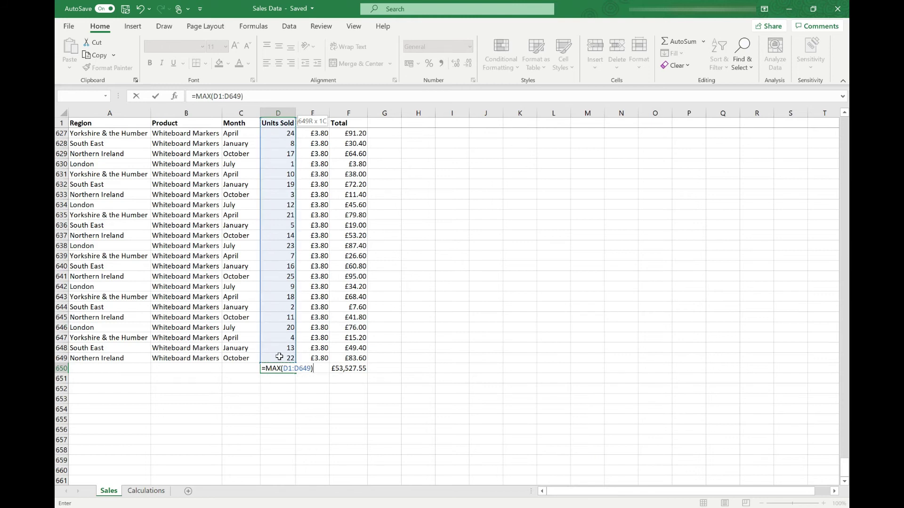
{"action": "key", "text": "Return"}
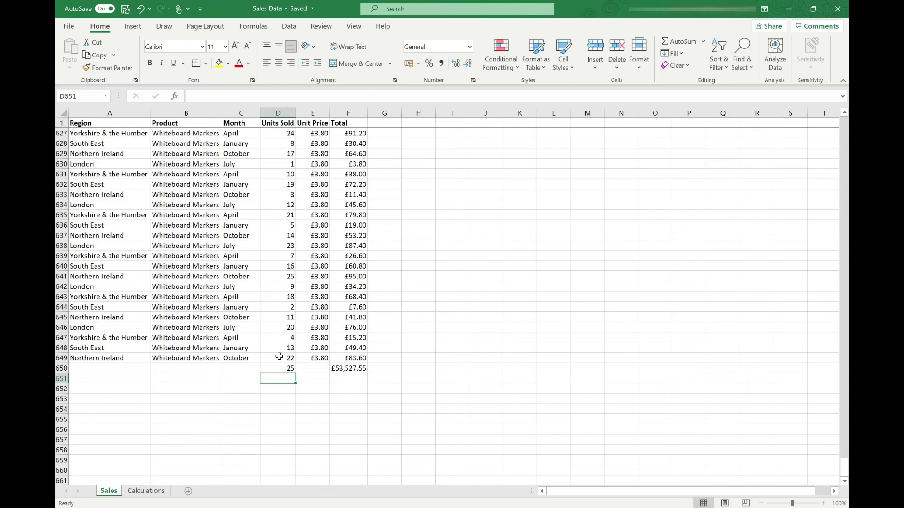
{"action": "type", "text": "=M"}
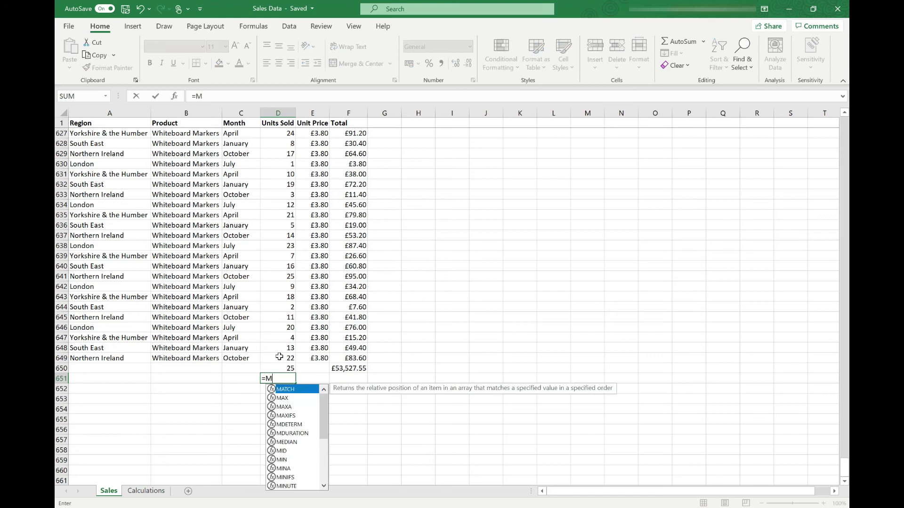
{"action": "type", "text": "IN("}
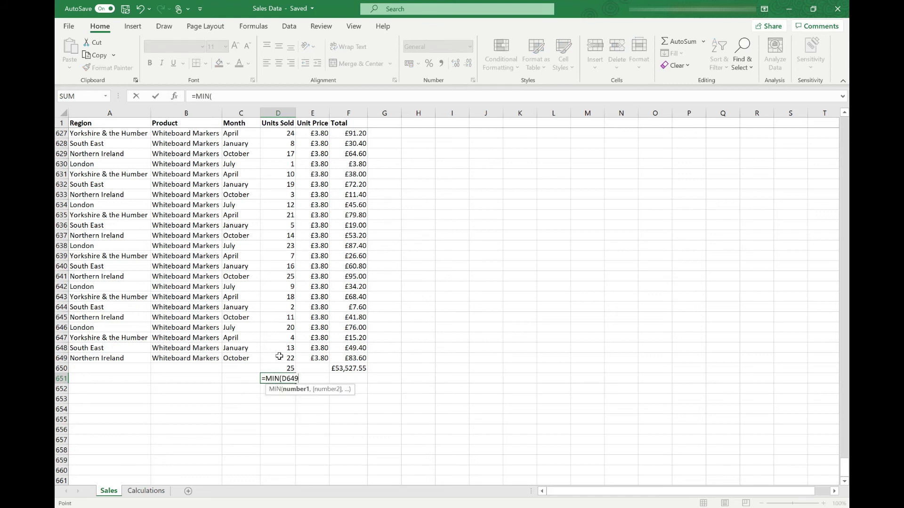
- Enter =MIN over the whole Units Sold column in D651, returning 1
{"action": "left_click", "coordinate": [280, 357]}
{"action": "key", "text": "ctrl+shift+Up"}
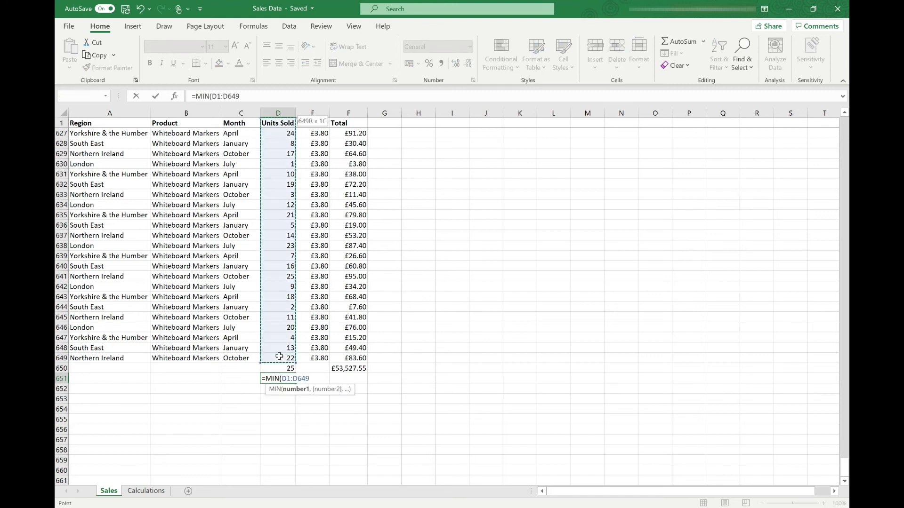
{"action": "type", "text": ")"}
{"action": "key", "text": "Return"}
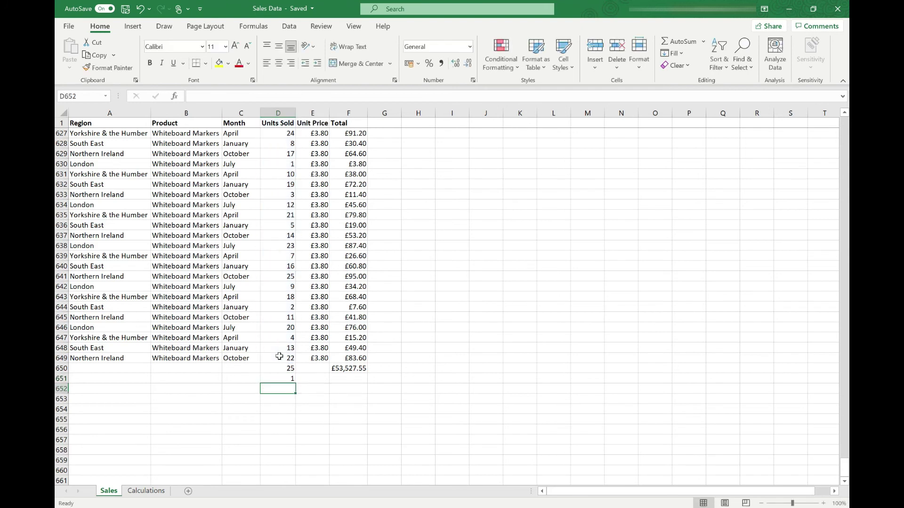
- Enter =AVERAGE over the whole Unit Price column in E650, returning £6.37
{"action": "left_click", "coordinate": [312, 370]}
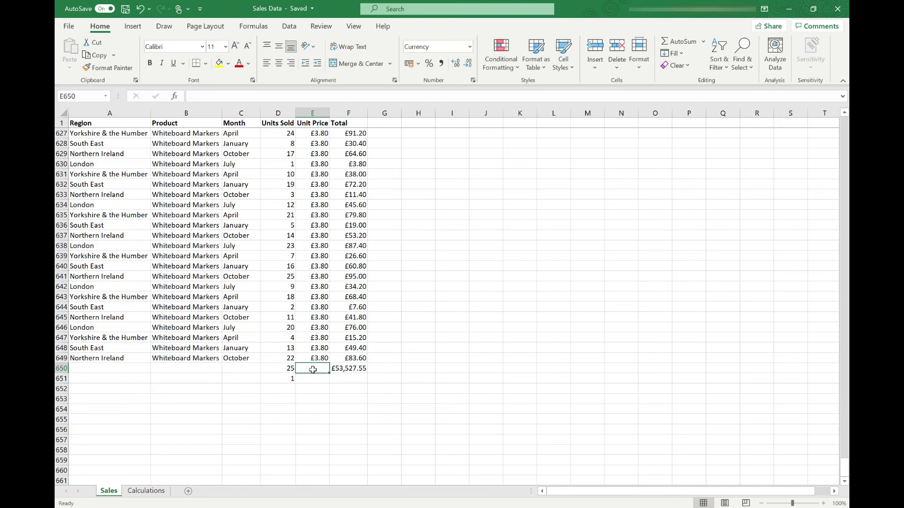
{"action": "type", "text": "=AVER"}
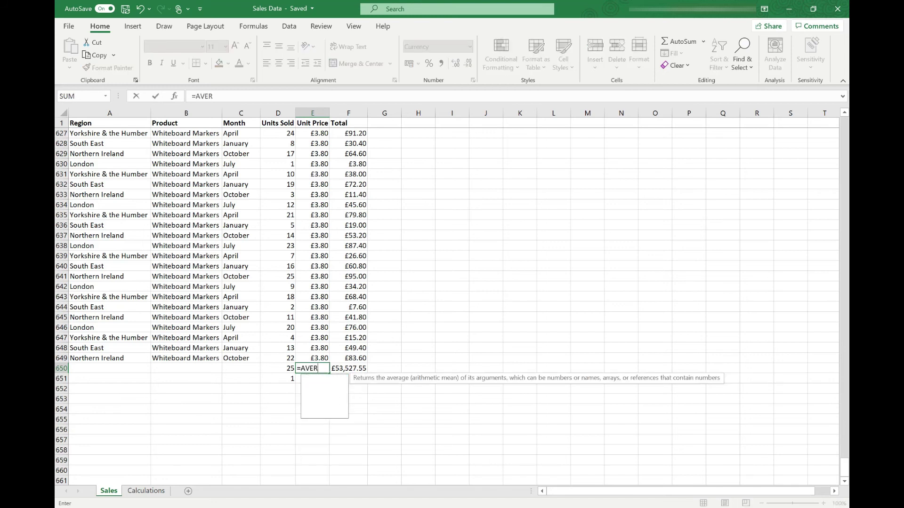
{"action": "type", "text": "AGE("}
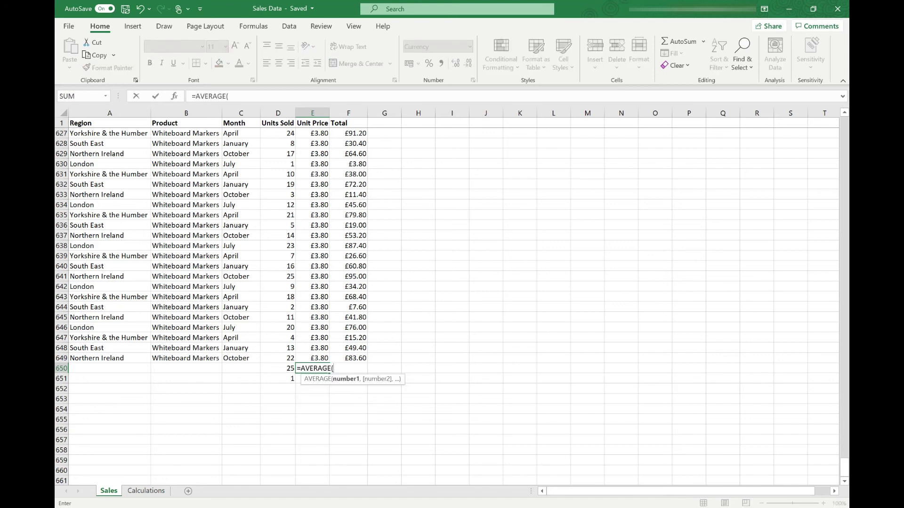
{"action": "left_click", "coordinate": [309, 357]}
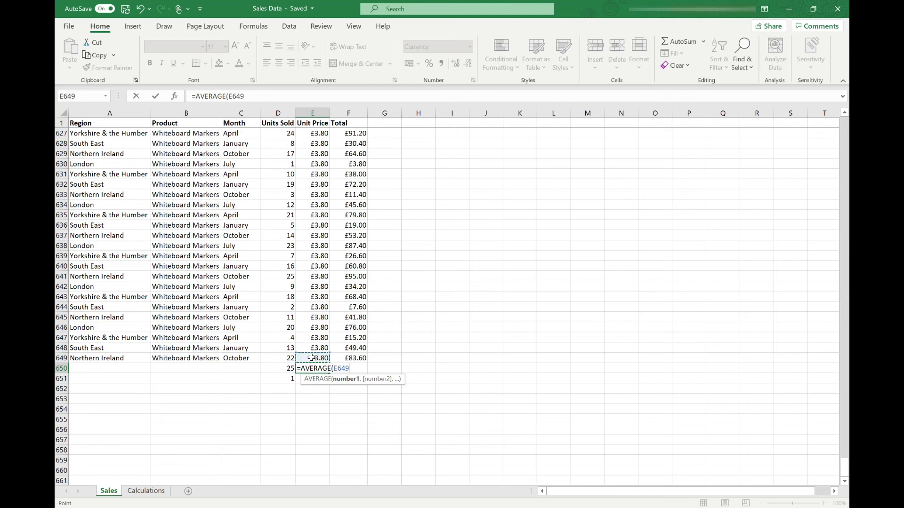
{"action": "key", "text": "ctrl+shift+Up"}
{"action": "type", "text": ")"}
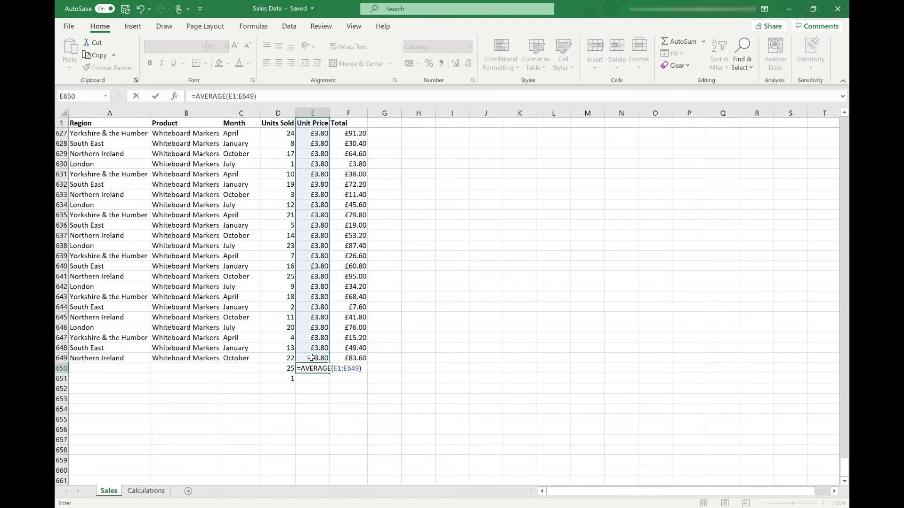
{"action": "key", "text": "Return"}
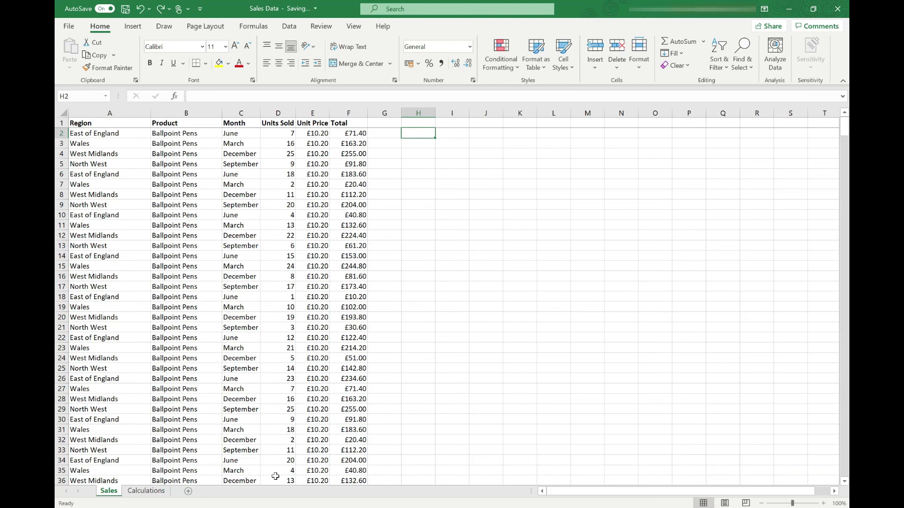
{"action": "type", "text": "="}
{"action": "type", "text": "UNIQ"}
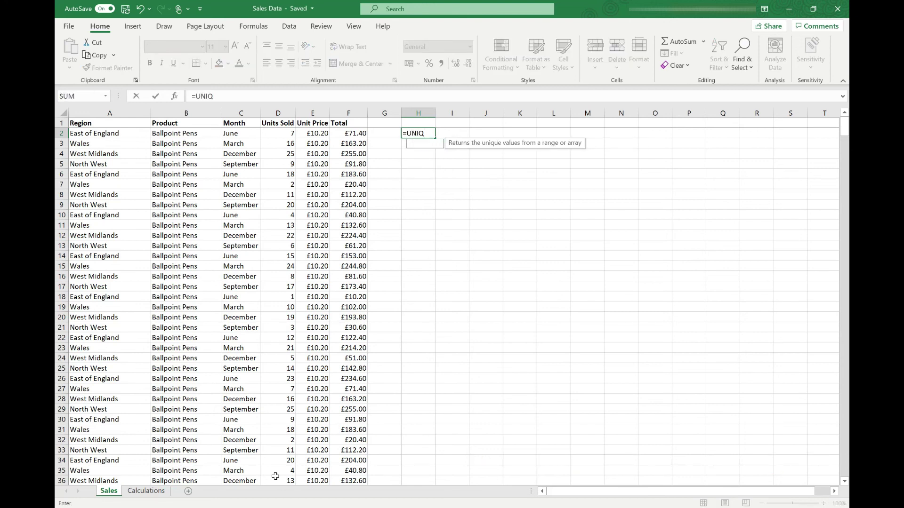
{"action": "type", "text": "UE("}
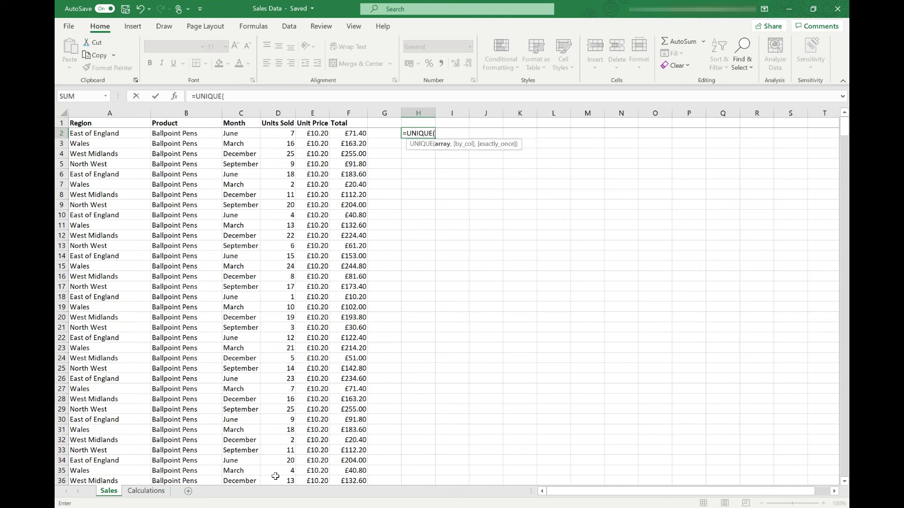
- Enter =UNIQUE(A2:A649) in H2 to spill each region once, then return to H2
{"action": "left_click", "coordinate": [106, 135]}
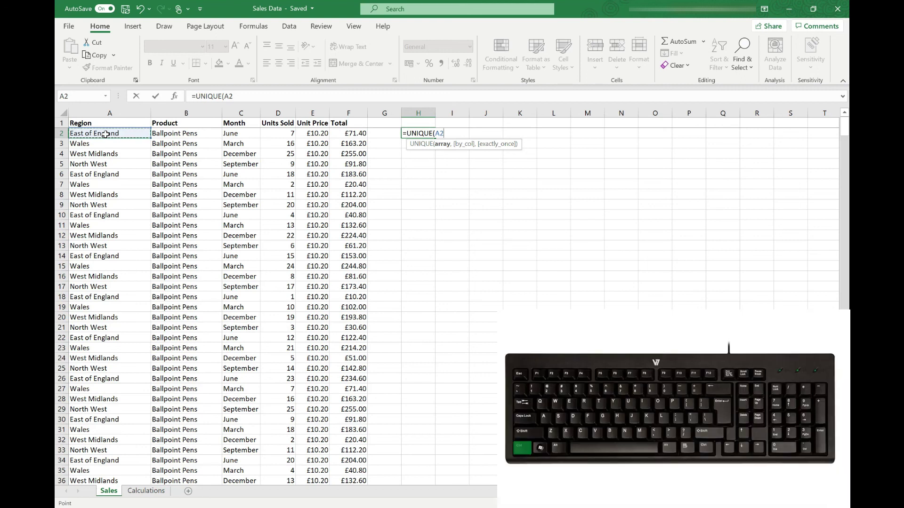
{"action": "key", "text": "ctrl+shift+Down"}
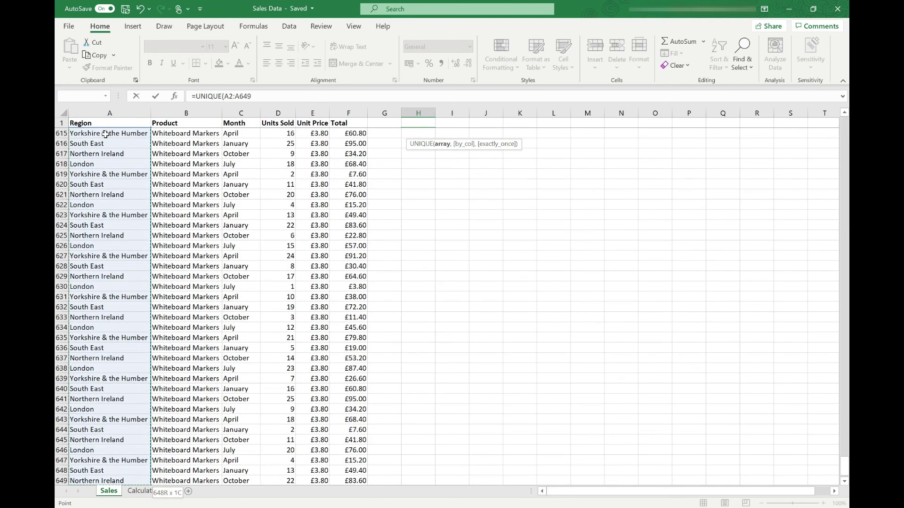
{"action": "type", "text": ")"}
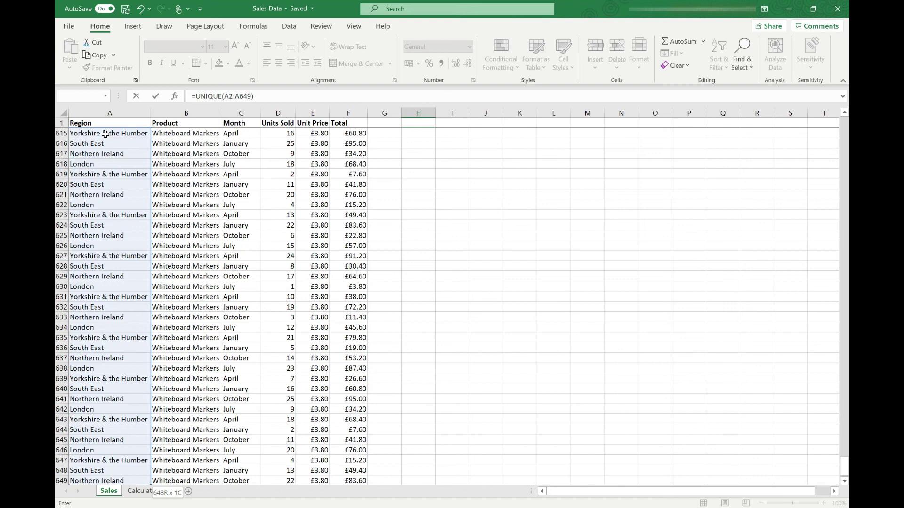
{"action": "key", "text": "Return"}
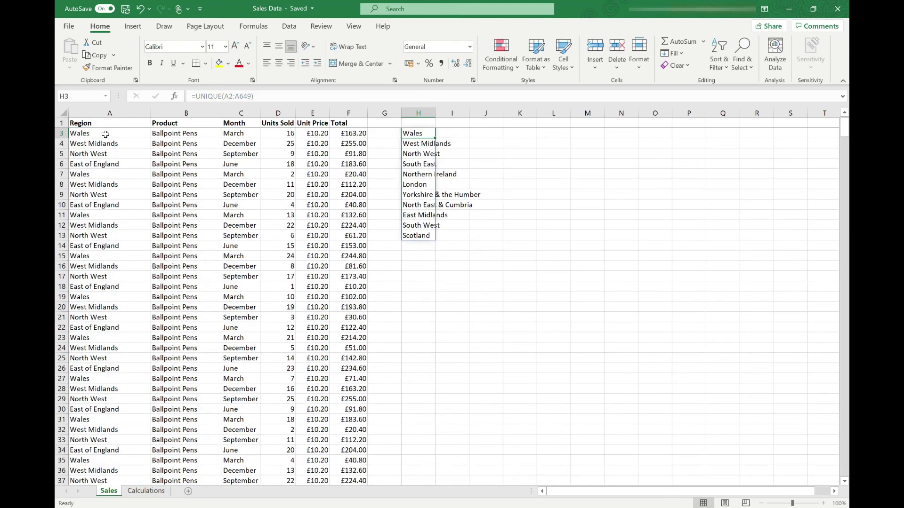
{"action": "key", "text": "Up"}
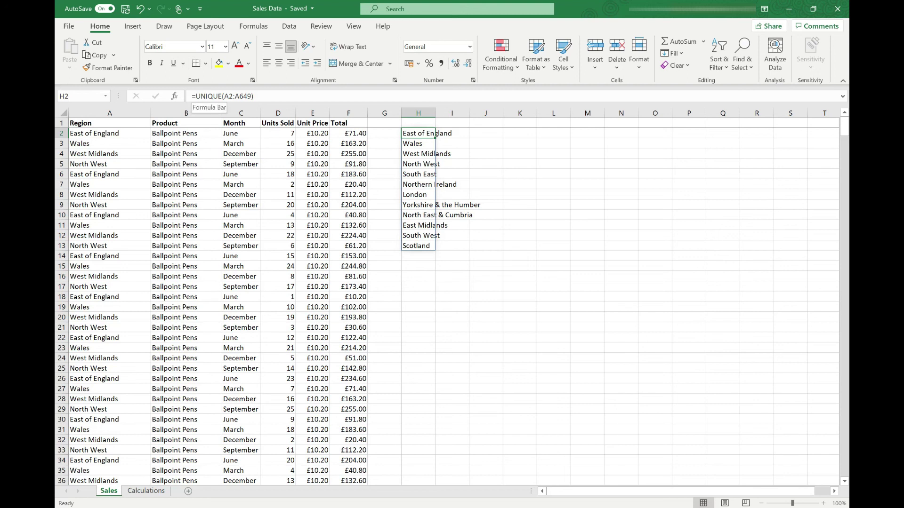
- Wrap H2's formula as =SORT(UNIQUE(A2:A649)) so regions run East Midlands to Yorkshire & the Humber
{"action": "left_click", "coordinate": [194, 96]}
{"action": "type", "text": "SORT("}
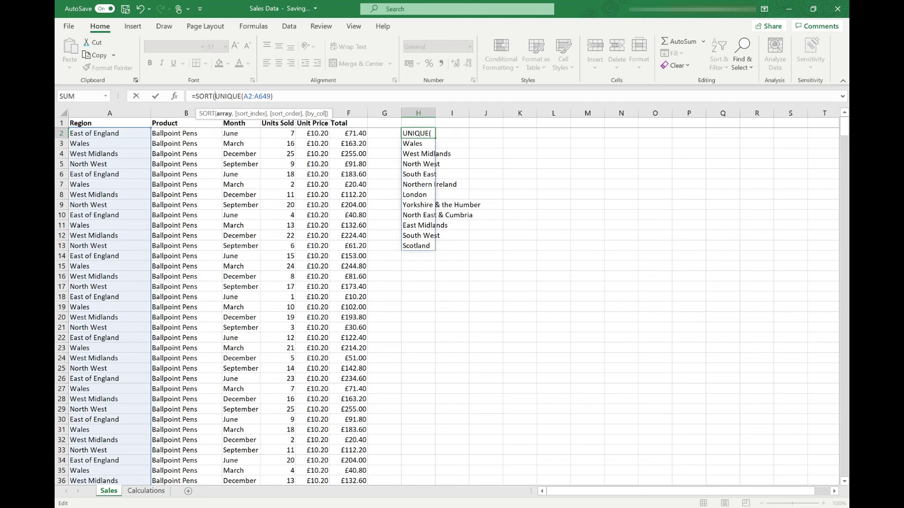
{"action": "key", "text": "End"}
{"action": "type", "text": ")"}
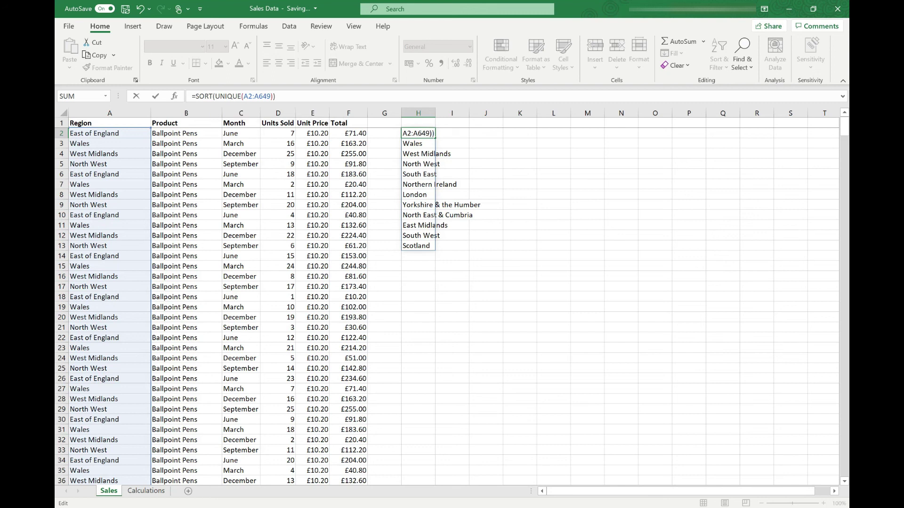
{"action": "key", "text": "Return"}
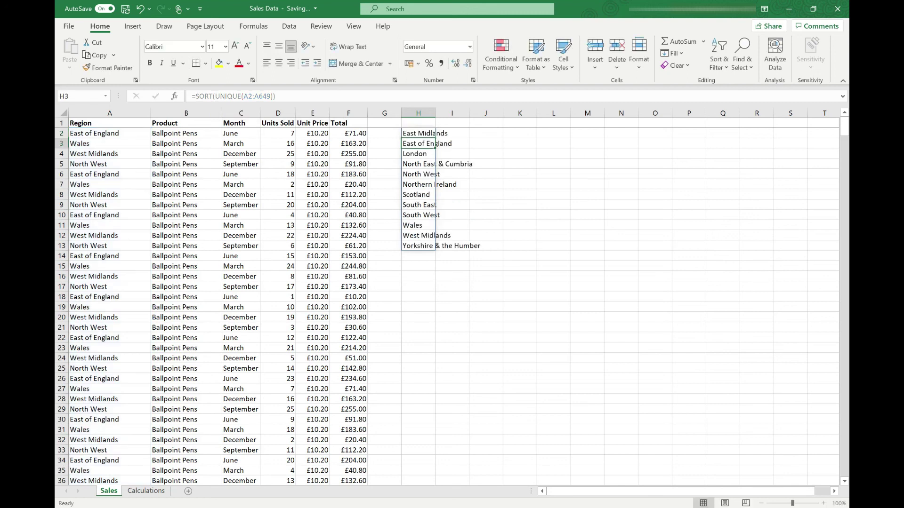